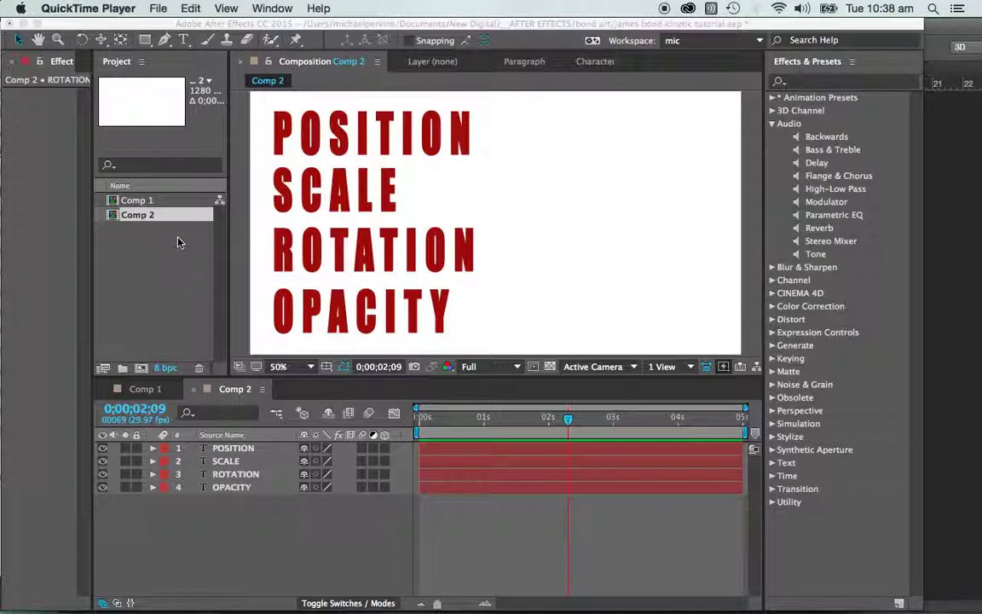
# Select the POSITION text layer and toggle its visibility off and back on
pyautogui.click(201, 511)
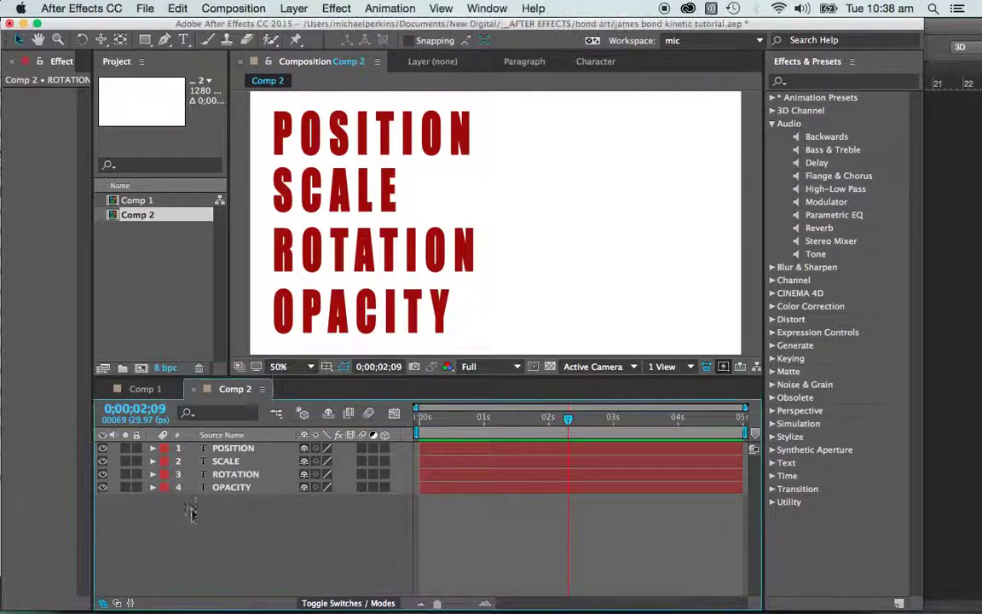
pyautogui.click(229, 449)
pyautogui.click(250, 130)
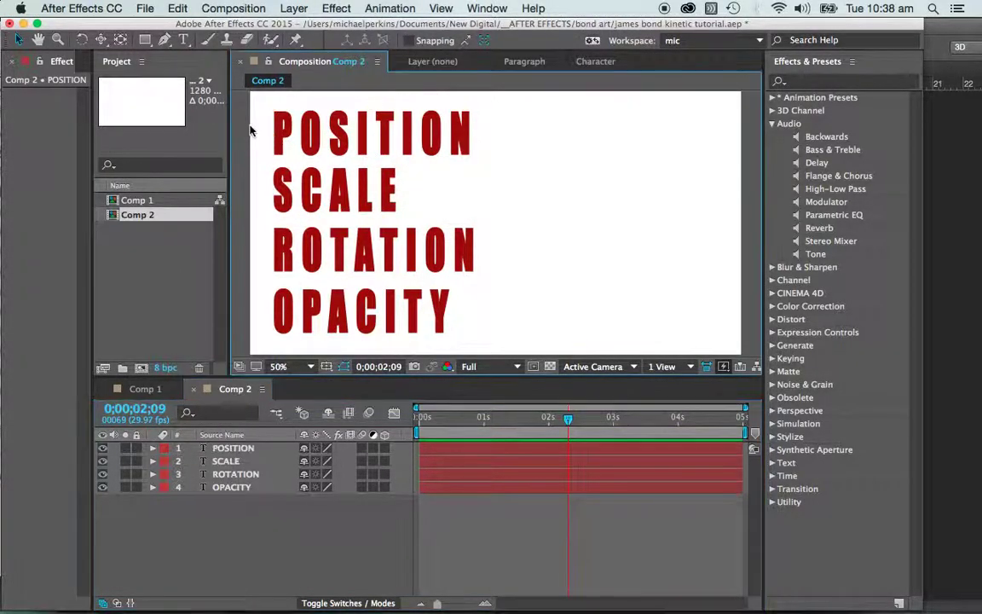
pyautogui.click(228, 448)
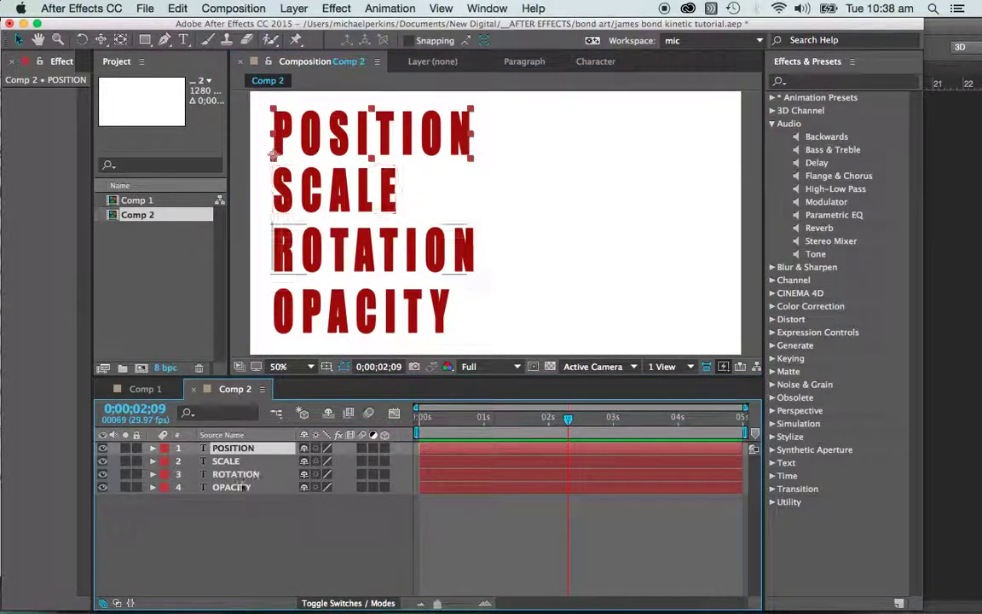
pyautogui.click(102, 448)
pyautogui.click(102, 449)
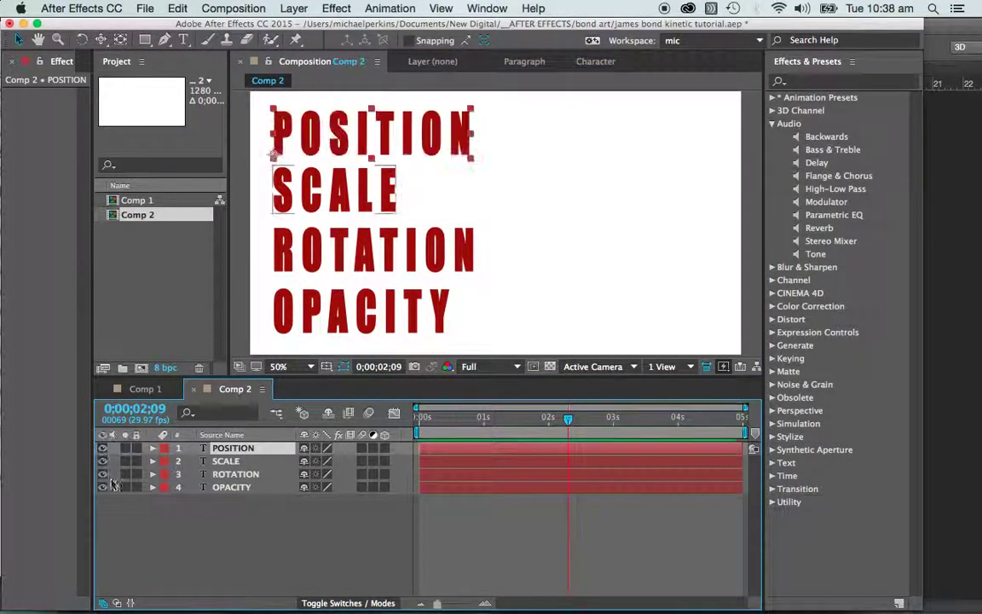
pyautogui.click(125, 534)
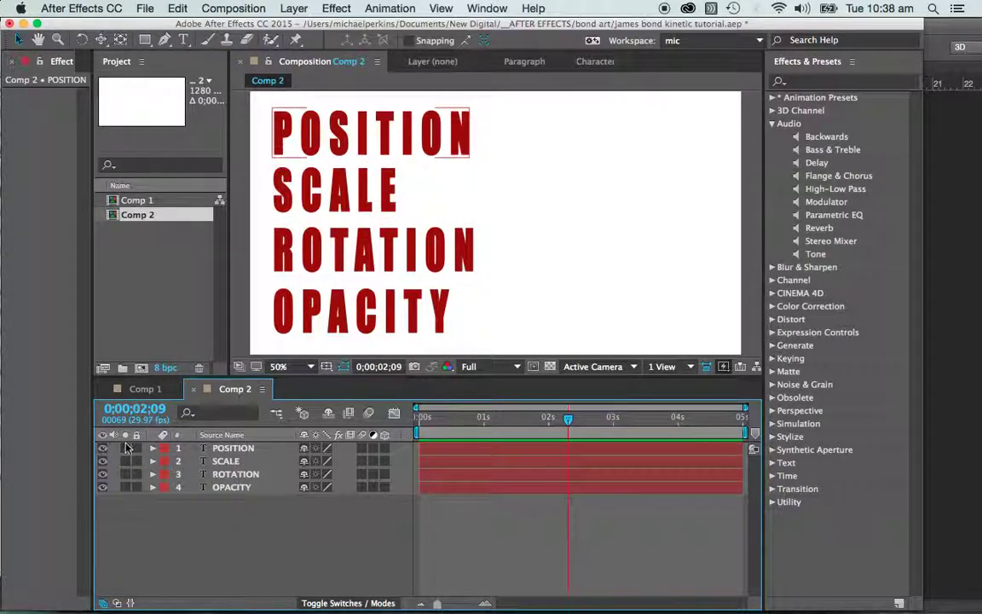
# Move the current time back to 0;00;00;00 and reselect the POSITION layer
pyautogui.click(232, 448)
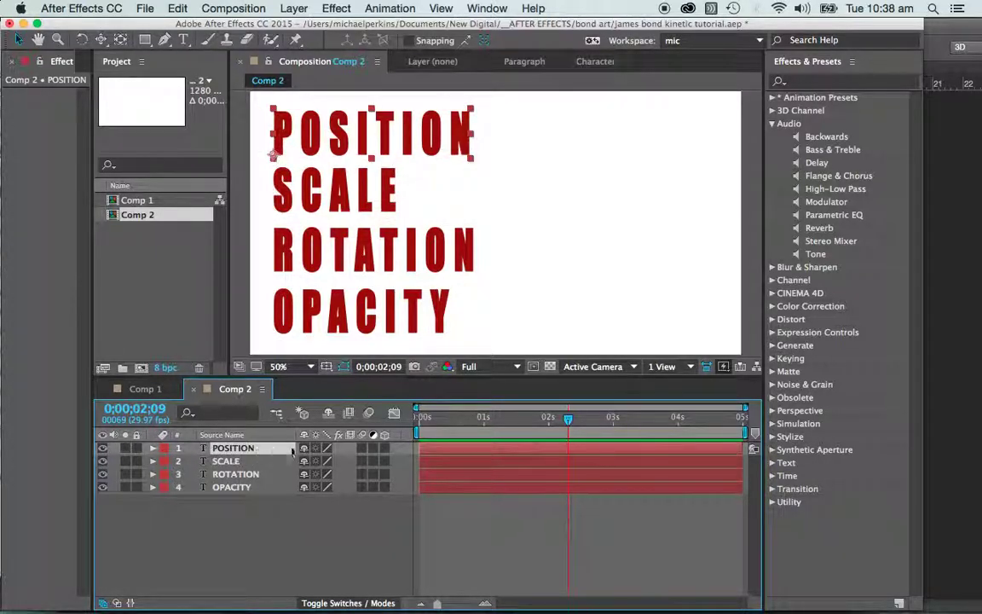
pyautogui.click(307, 556)
pyautogui.moveTo(567, 417); pyautogui.dragTo(212, 422)
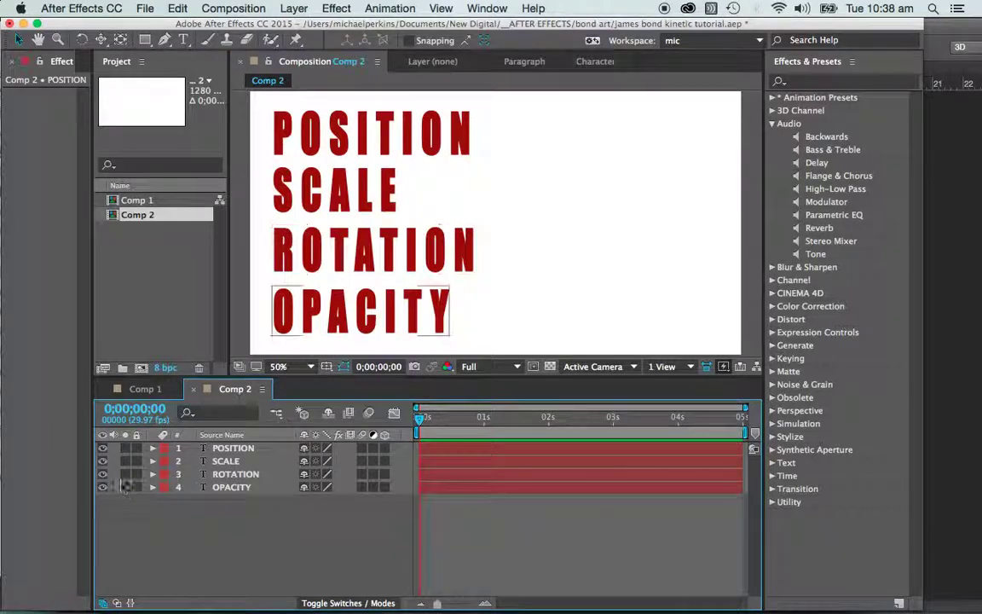
pyautogui.click(178, 447)
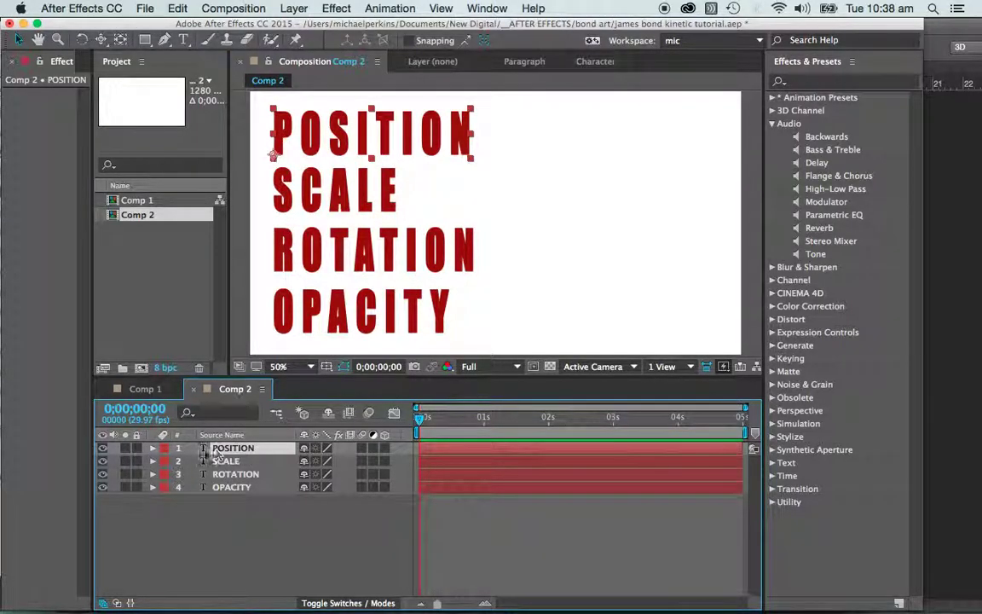
# Twirl open POSITION's Transform group, collapse it, then show only Position (60.0, 198.0)
pyautogui.click(153, 447)
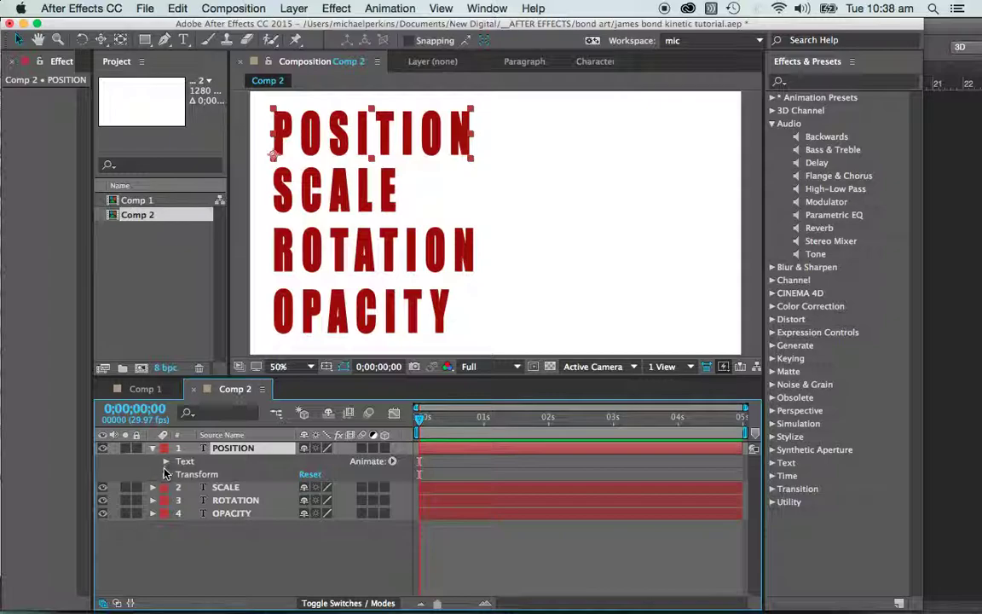
pyautogui.click(165, 474)
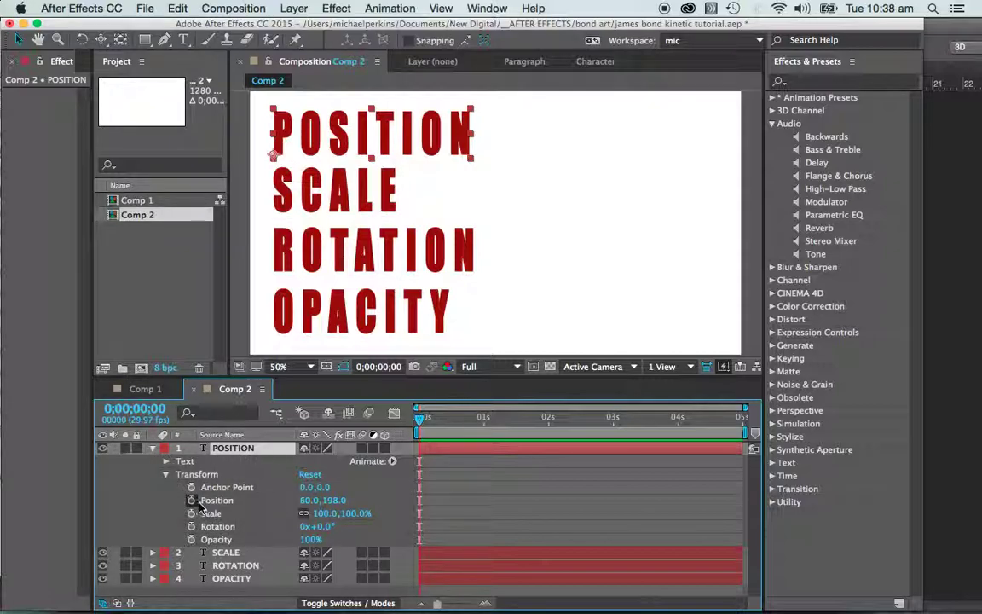
pyautogui.click(152, 448)
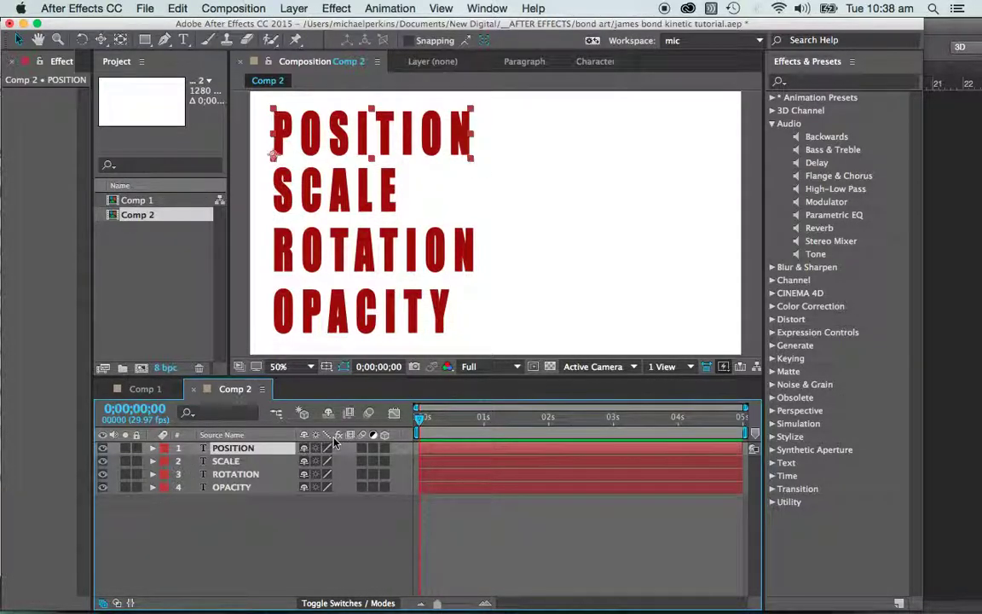
pyautogui.press('p')
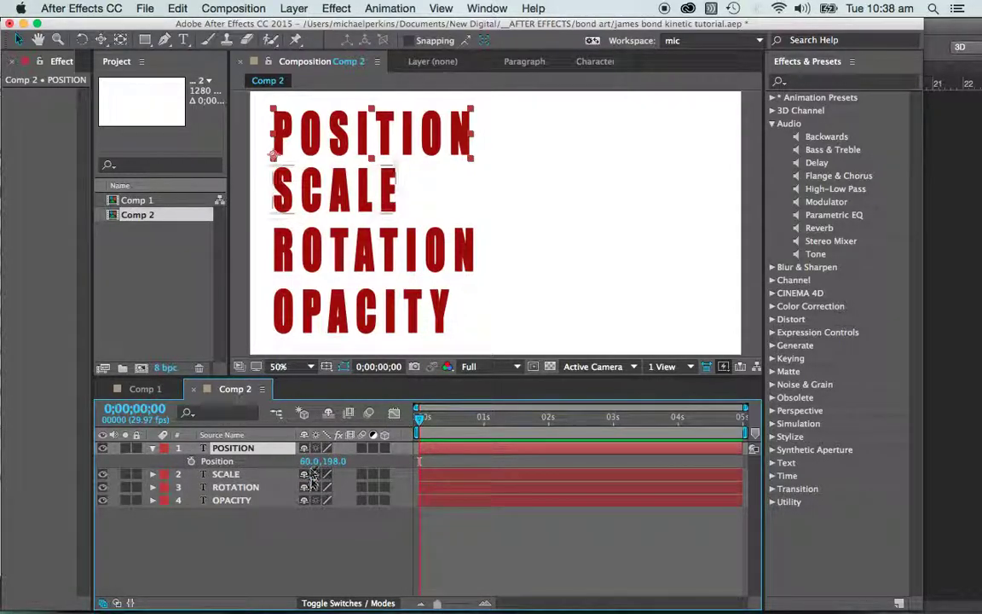
# Set a Position keyframe at 0 s (60.0, 198.0) and move to the 1-second mark
pyautogui.click(191, 461)
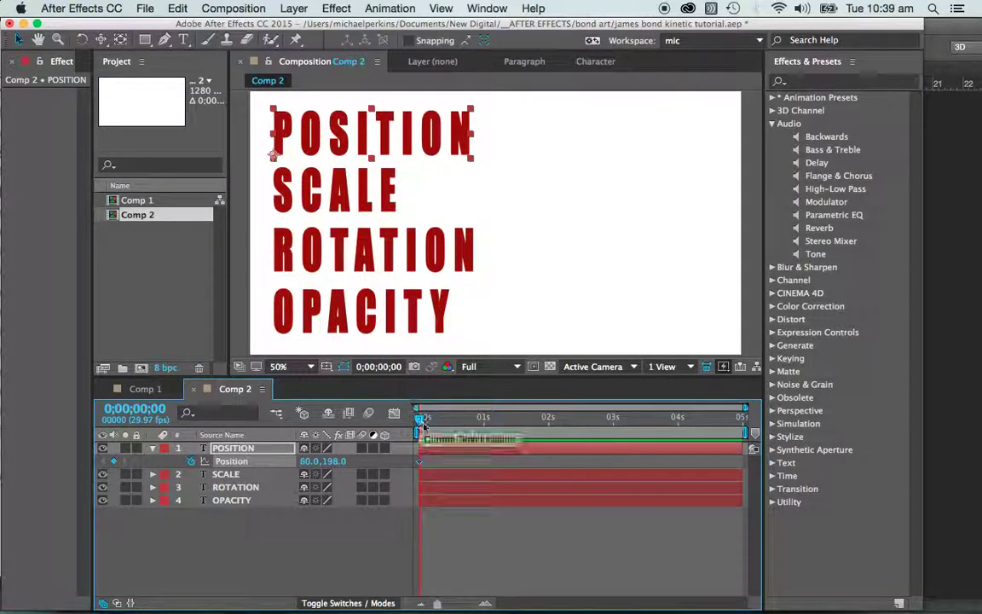
pyautogui.moveTo(423, 426); pyautogui.dragTo(542, 431)
pyautogui.click(154, 409)
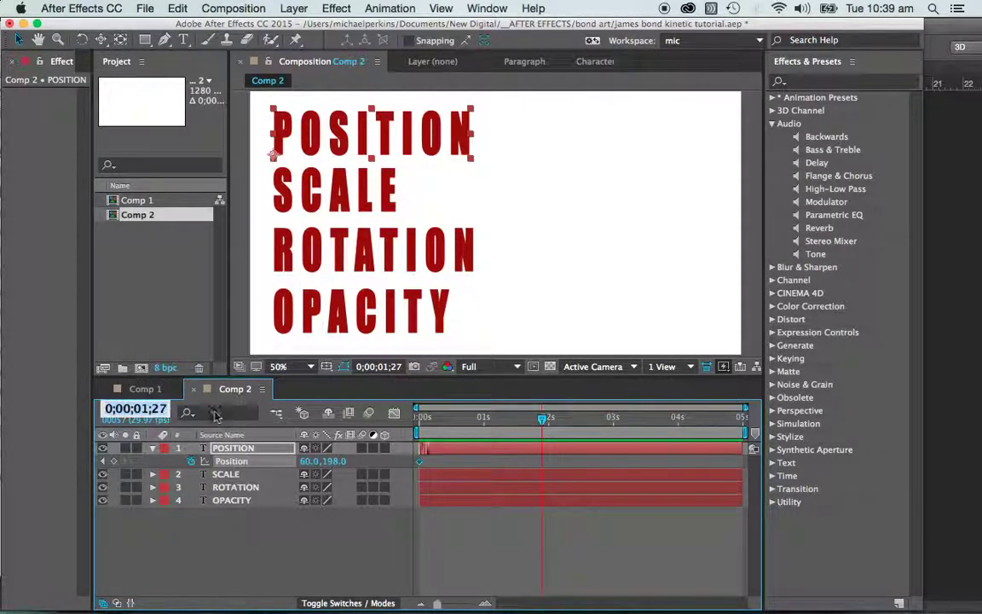
pyautogui.click(136, 315)
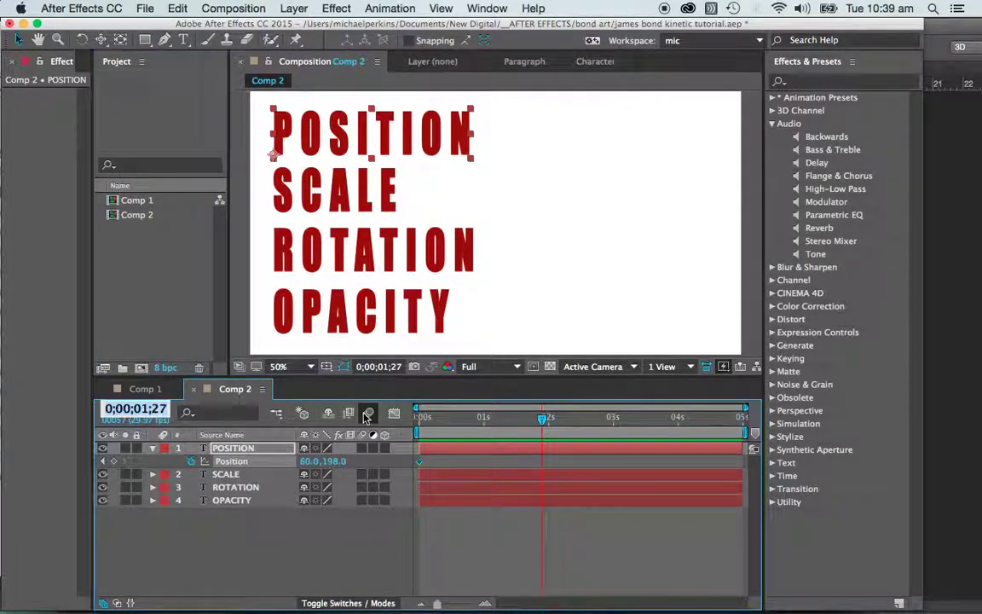
pyautogui.write('100')
pyautogui.press('Return')
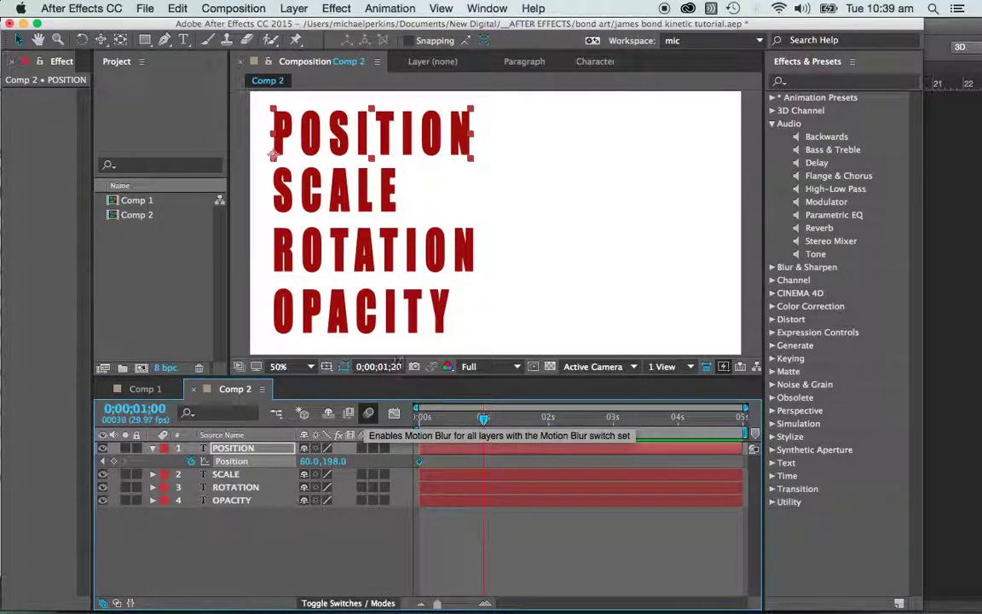
# Keyframe Position at 1 s with the POSITION word dragged right to X 694
pyautogui.click(139, 232)
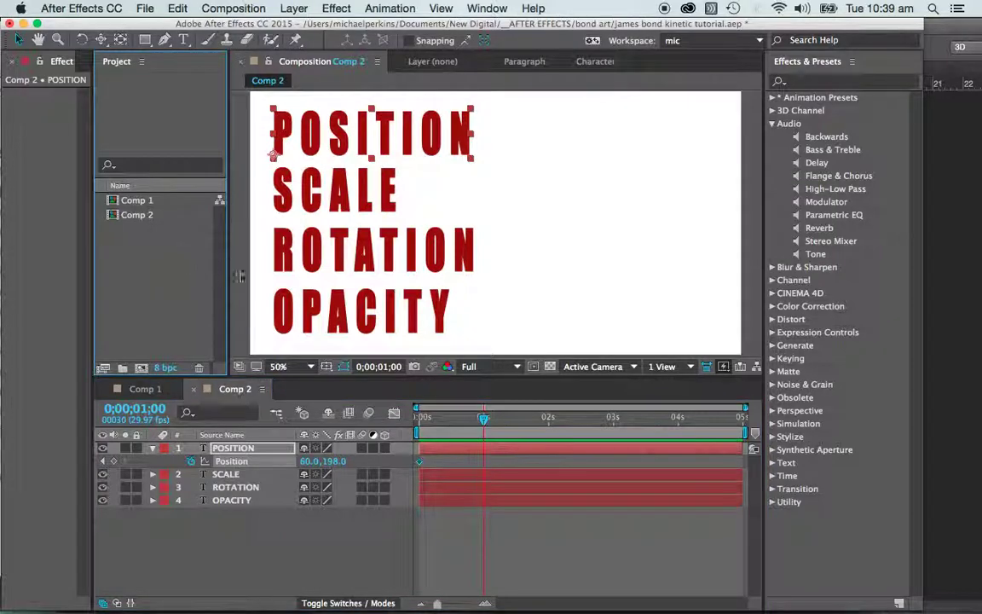
pyautogui.click(113, 460)
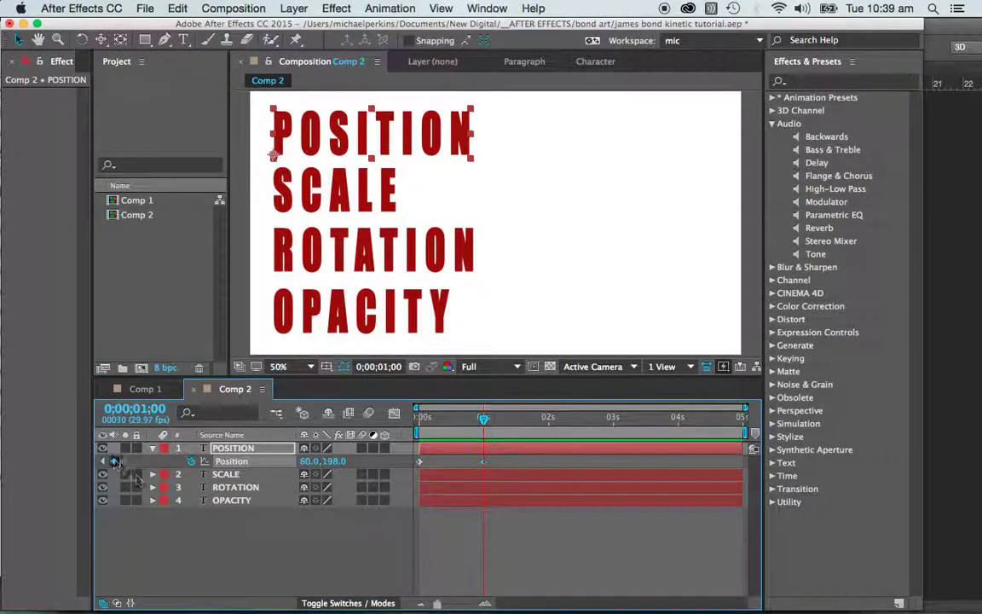
pyautogui.moveTo(309, 460); pyautogui.dragTo(445, 460)
pyautogui.click(312, 460)
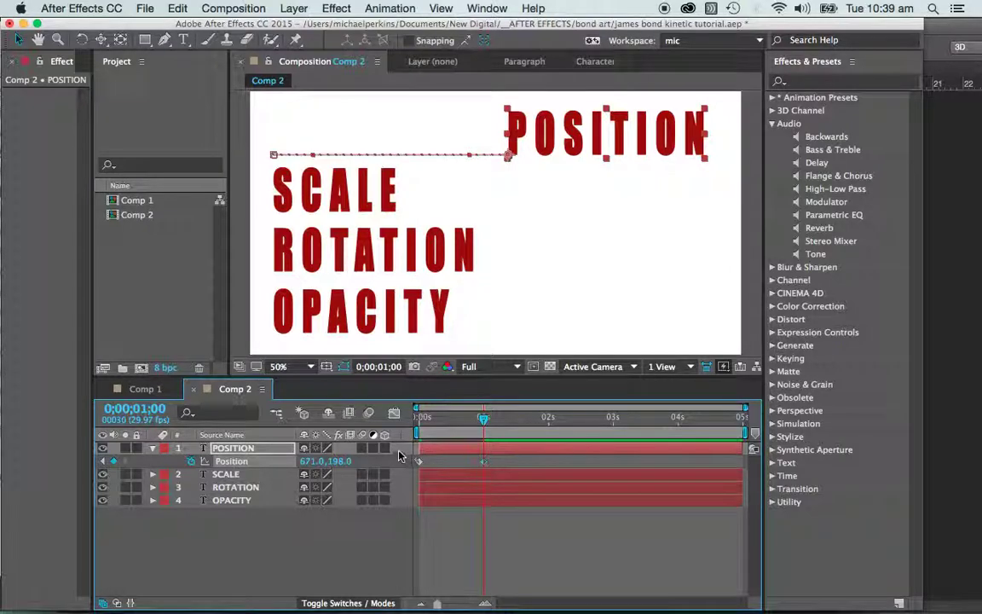
pyautogui.write('60')
pyautogui.press('Return')
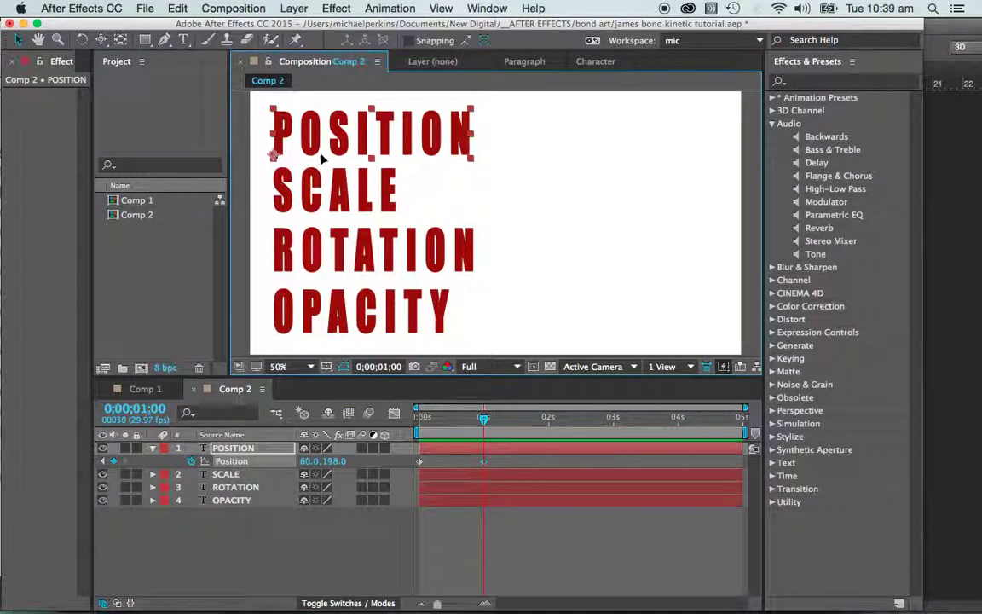
pyautogui.moveTo(317, 157); pyautogui.dragTo(561, 182)
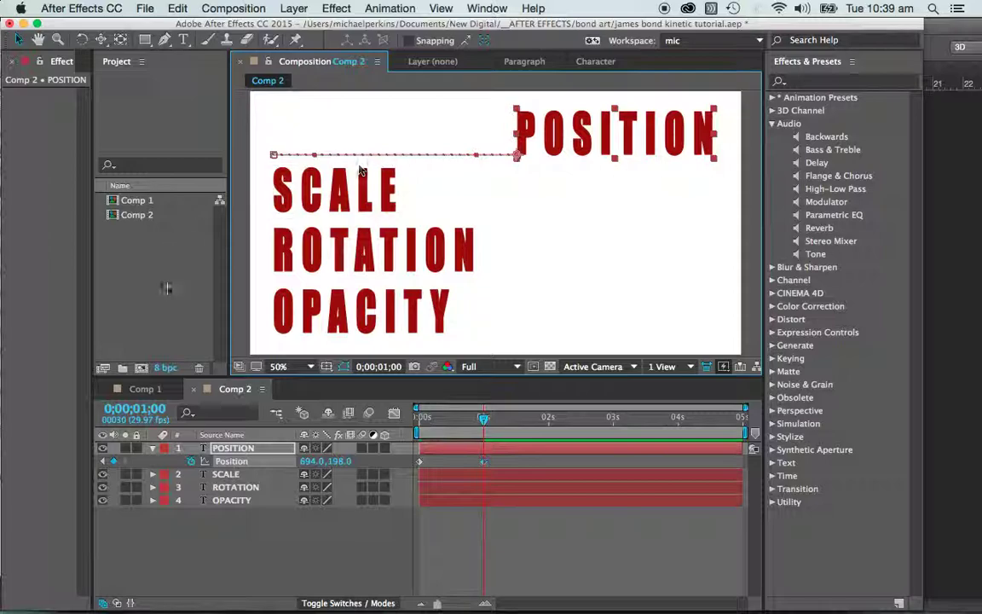
pyautogui.click(189, 247)
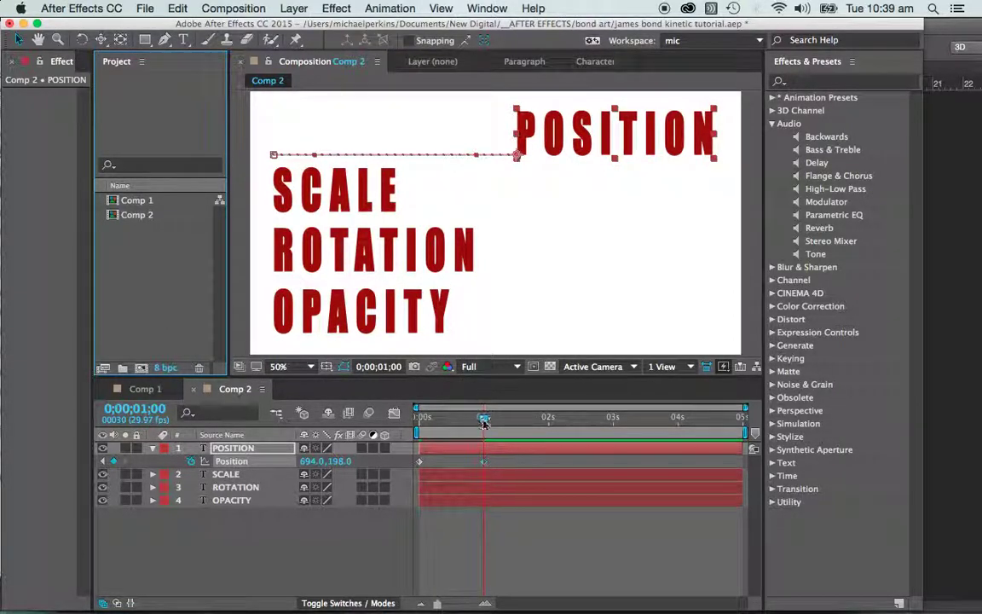
pyautogui.moveTo(483, 418); pyautogui.dragTo(416, 420)
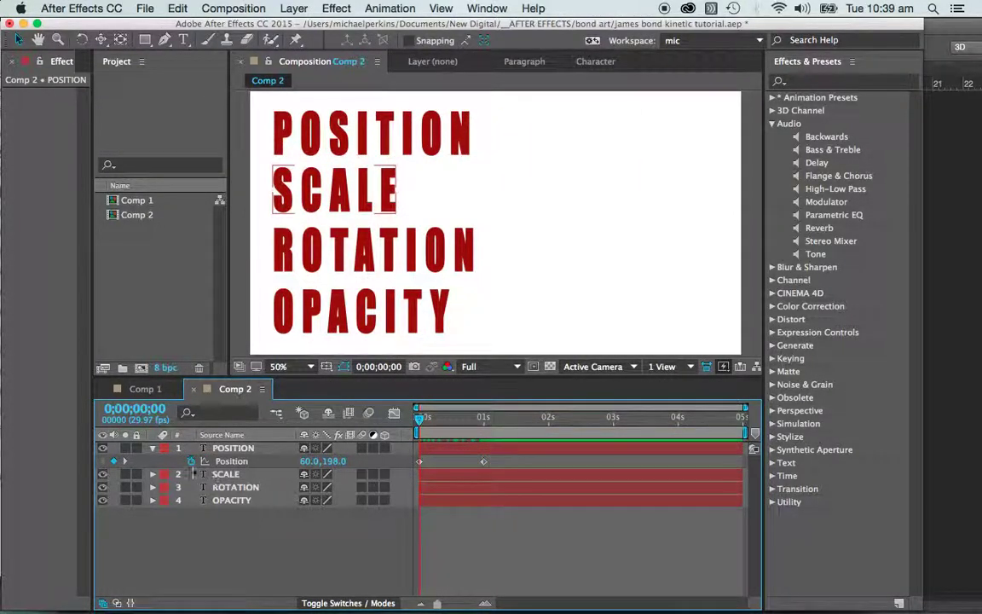
# Reveal the SCALE layer's Scale, keyframe 100% at 0 s, and go to 1 s
pyautogui.click(153, 448)
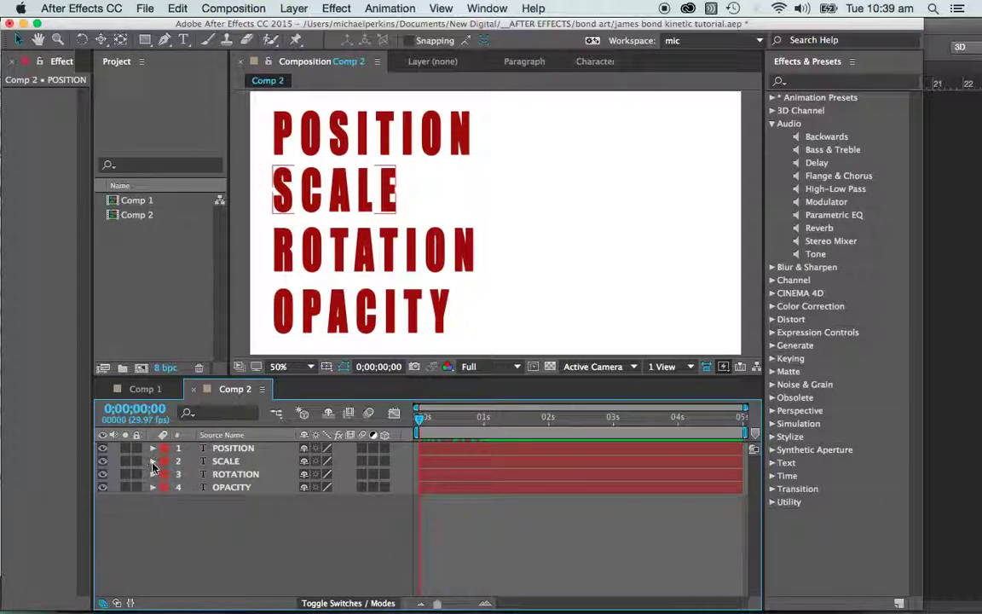
pyautogui.click(225, 461)
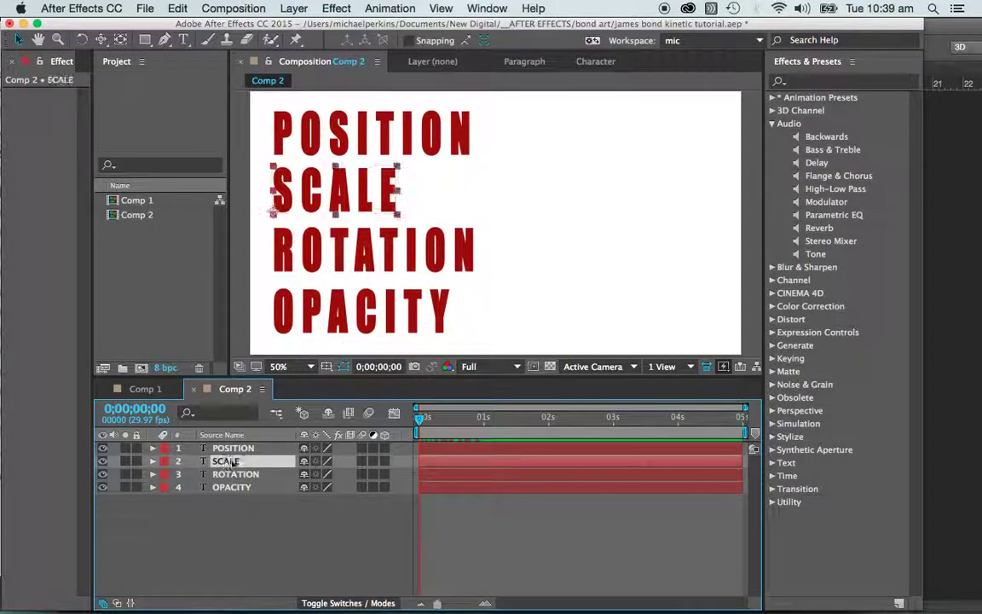
pyautogui.click(230, 526)
pyautogui.click(240, 461)
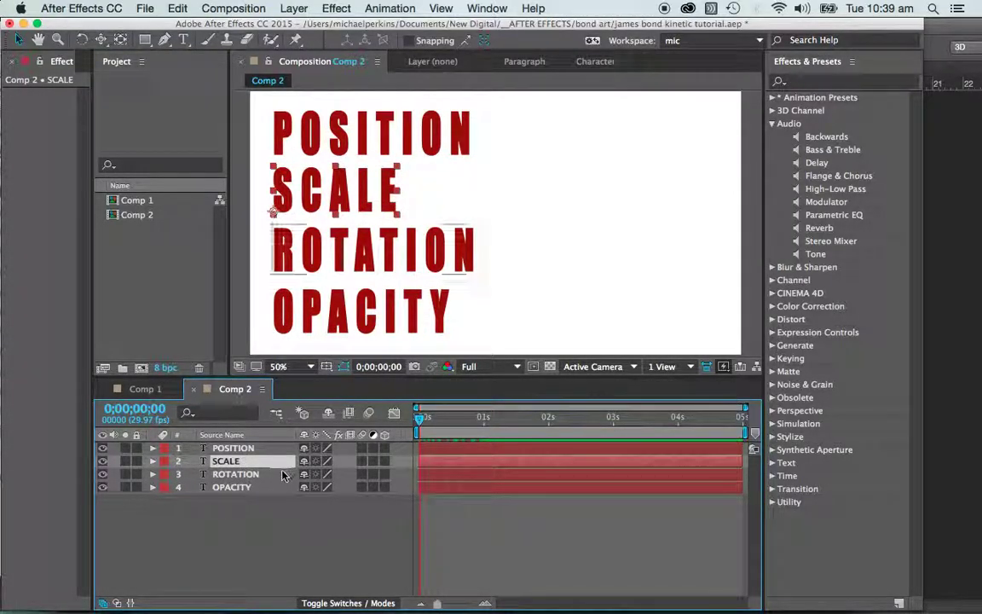
pyautogui.press('s')
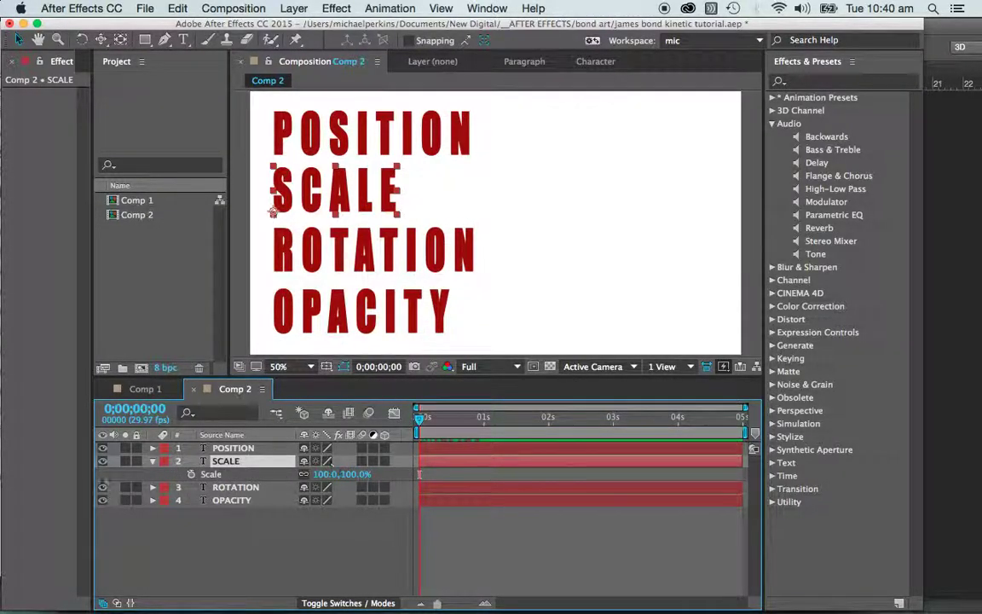
pyautogui.click(191, 473)
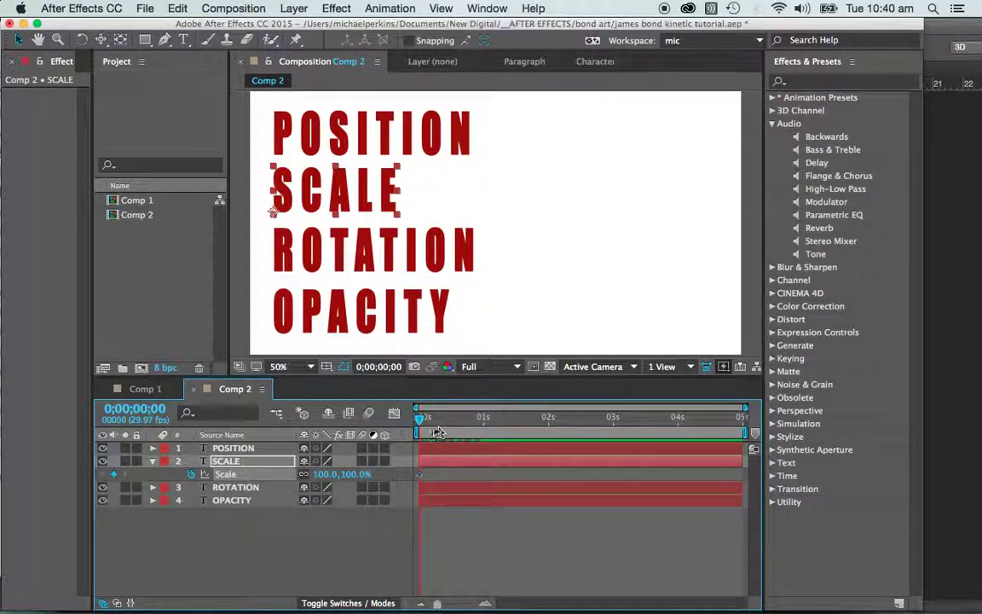
pyautogui.click(149, 409)
pyautogui.write('1')
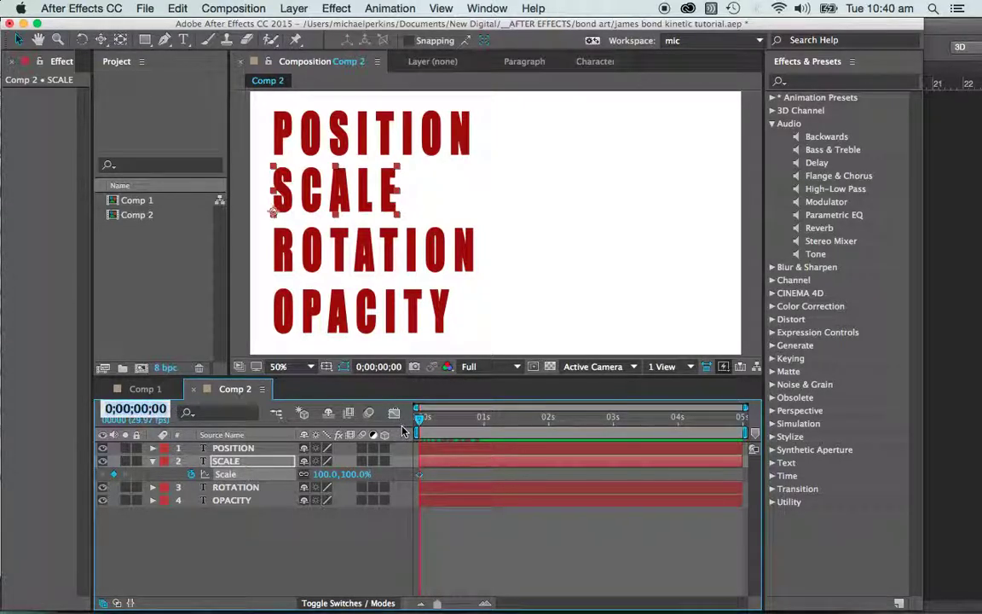
pyautogui.write('00')
pyautogui.press('Return')
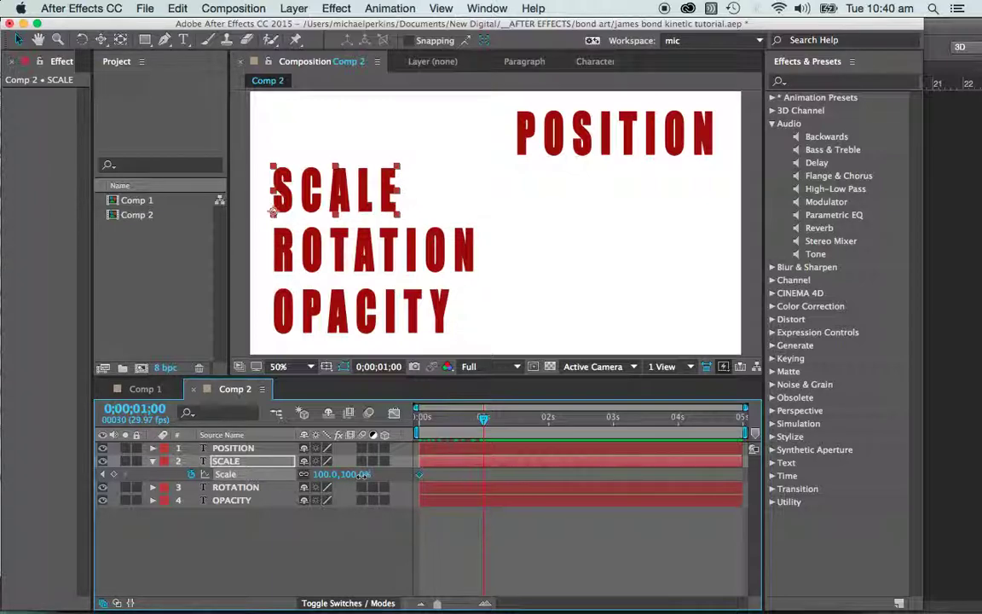
# Scrub Scale to 40% at 1 s and preview the shrink from the start
pyautogui.moveTo(358, 474)
pyautogui.mouseDown()
pyautogui.moveTo(338, 474)
pyautogui.moveTo(356, 475)
pyautogui.mouseUp()
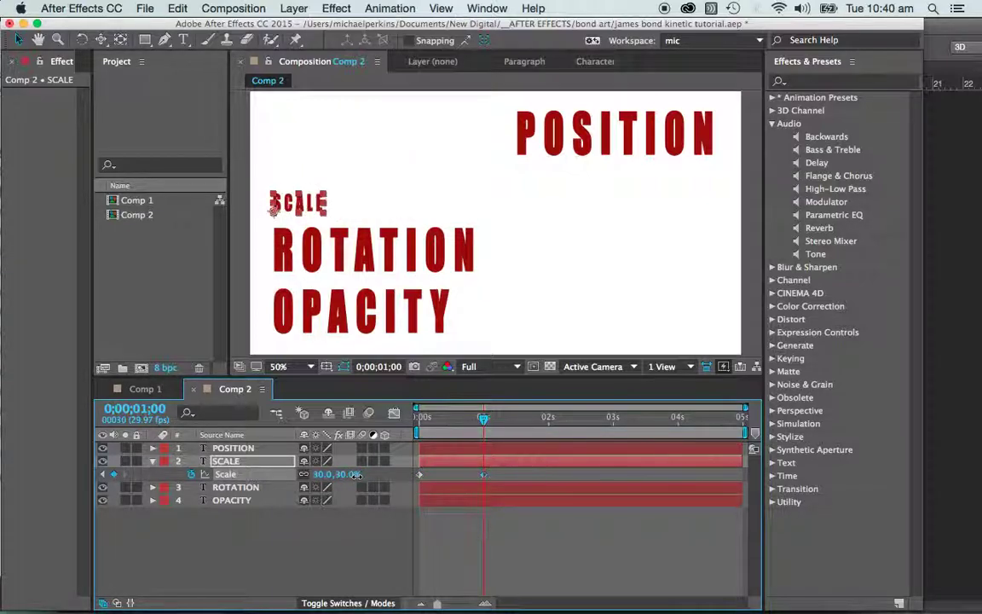
pyautogui.click(240, 337)
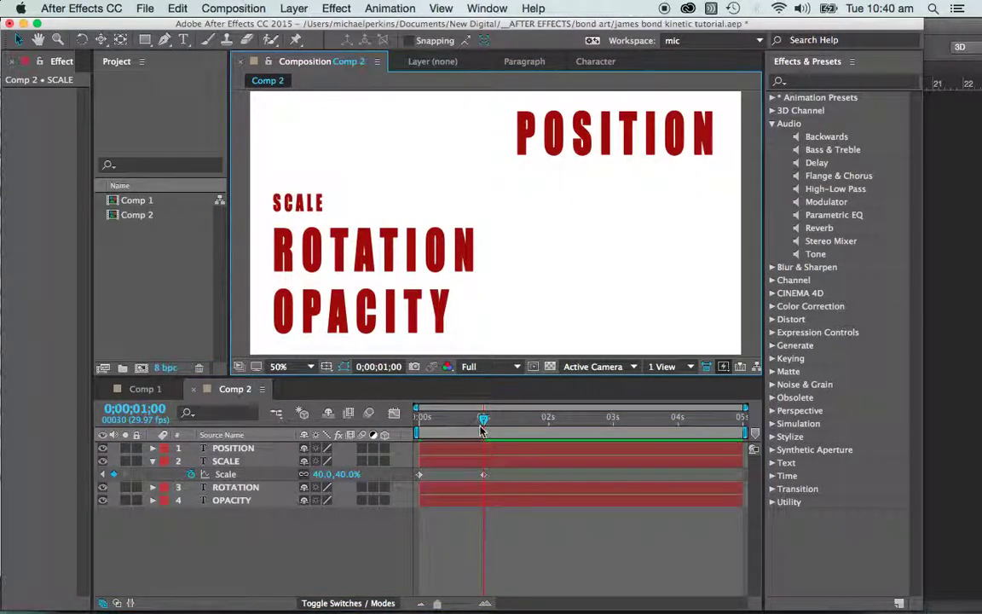
pyautogui.moveTo(483, 419); pyautogui.dragTo(430, 426)
pyautogui.press('space')
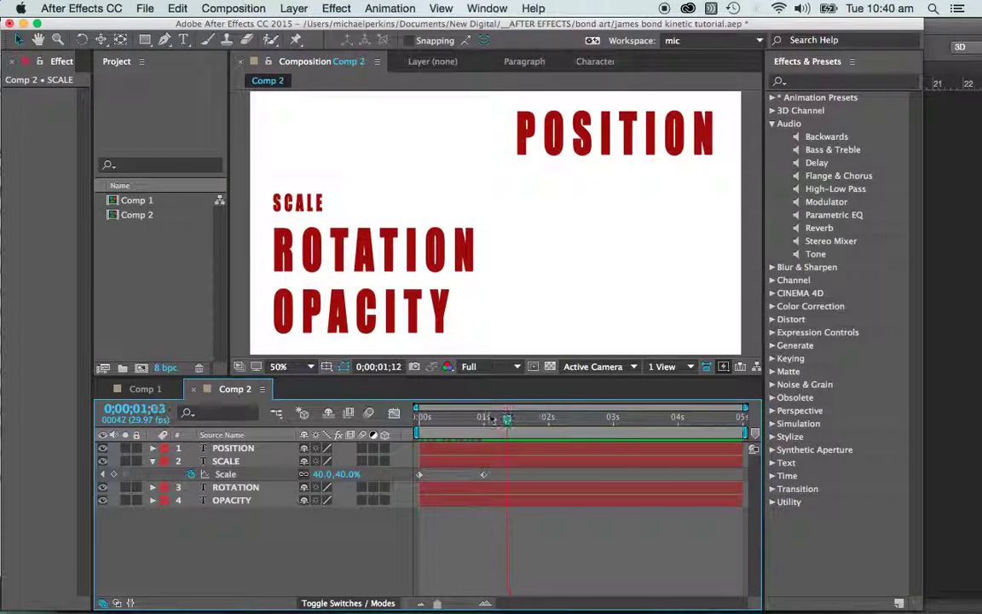
pyautogui.click(159, 290)
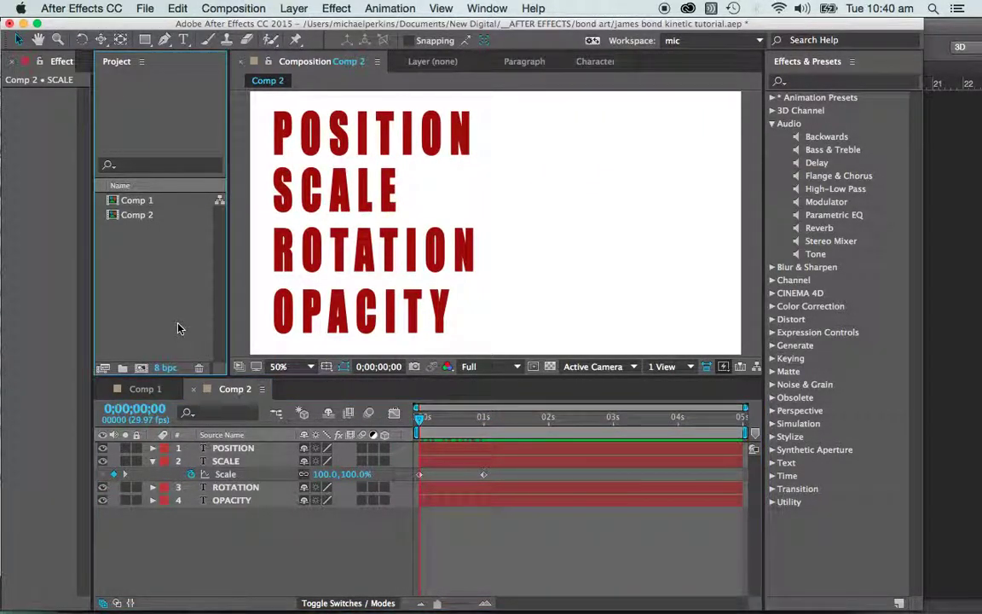
# Collapse SCALE, select the ROTATION layer and reveal its Rotation property
pyautogui.click(153, 465)
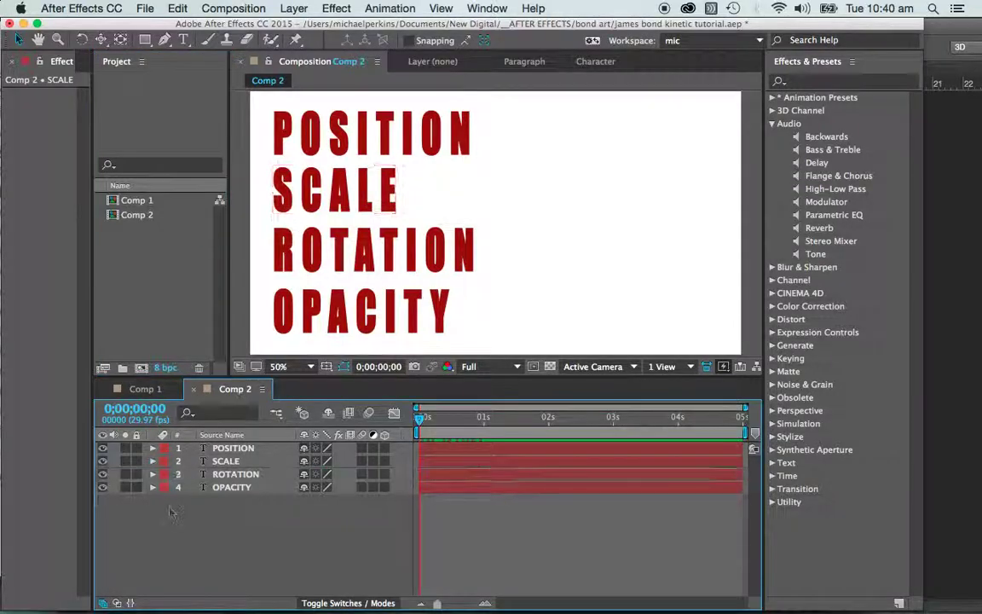
pyautogui.click(252, 474)
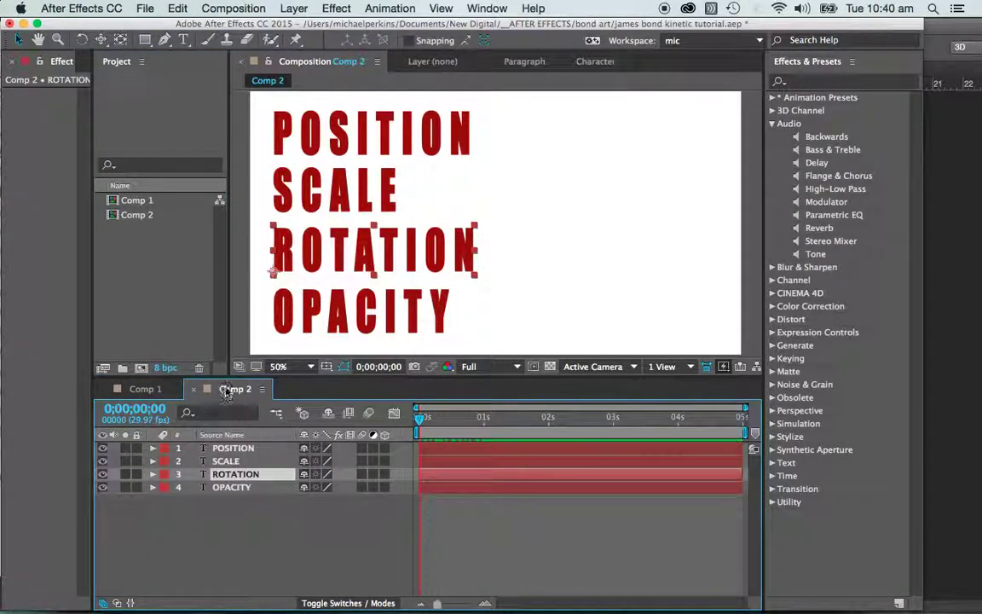
pyautogui.press('r')
pyautogui.click(202, 504)
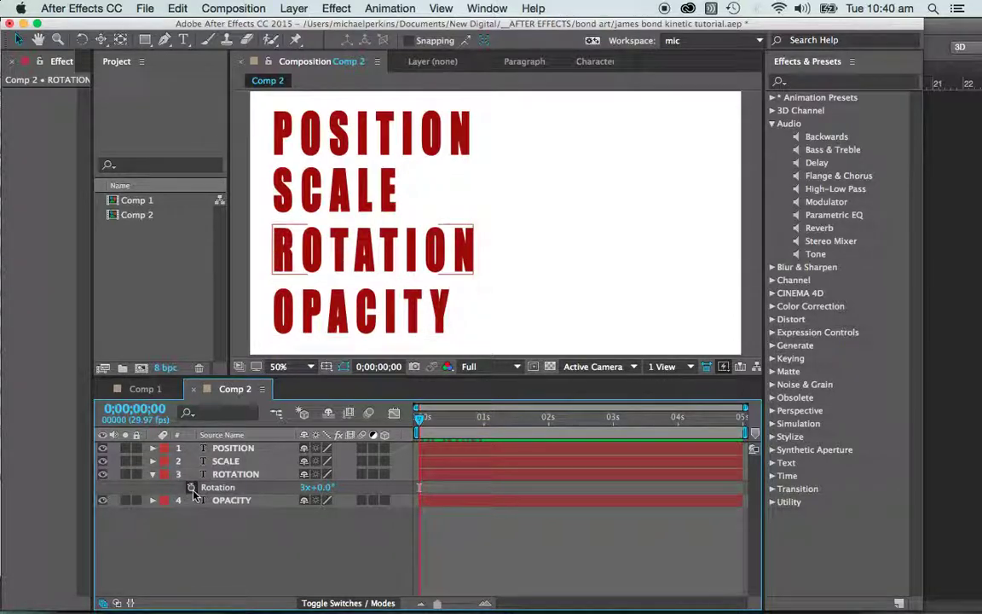
pyautogui.click(324, 263)
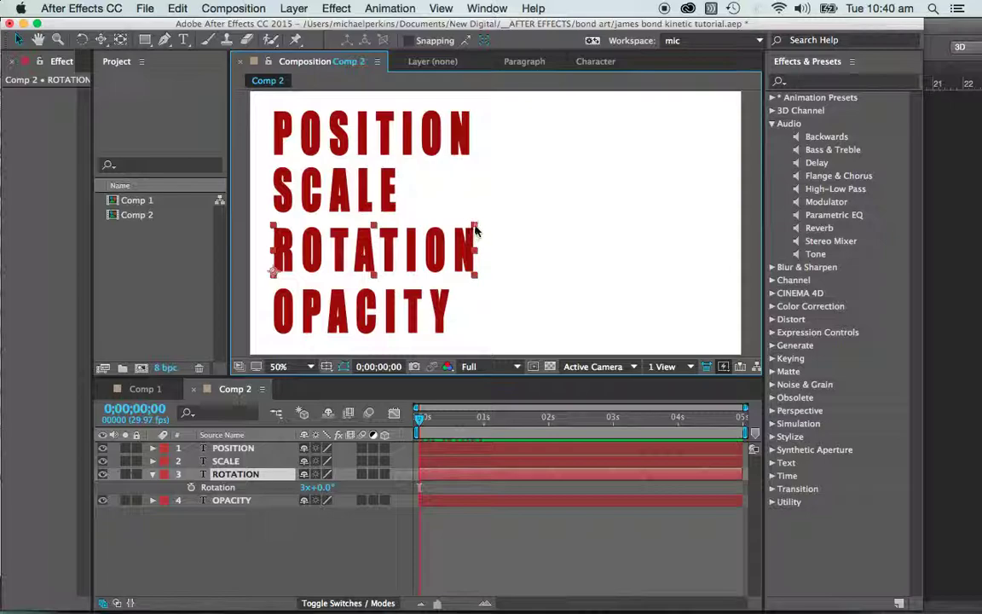
# Drag the ROTATION anchor point to the centre of the word with the Pan Behind tool
pyautogui.moveTo(474, 229); pyautogui.dragTo(498, 226)
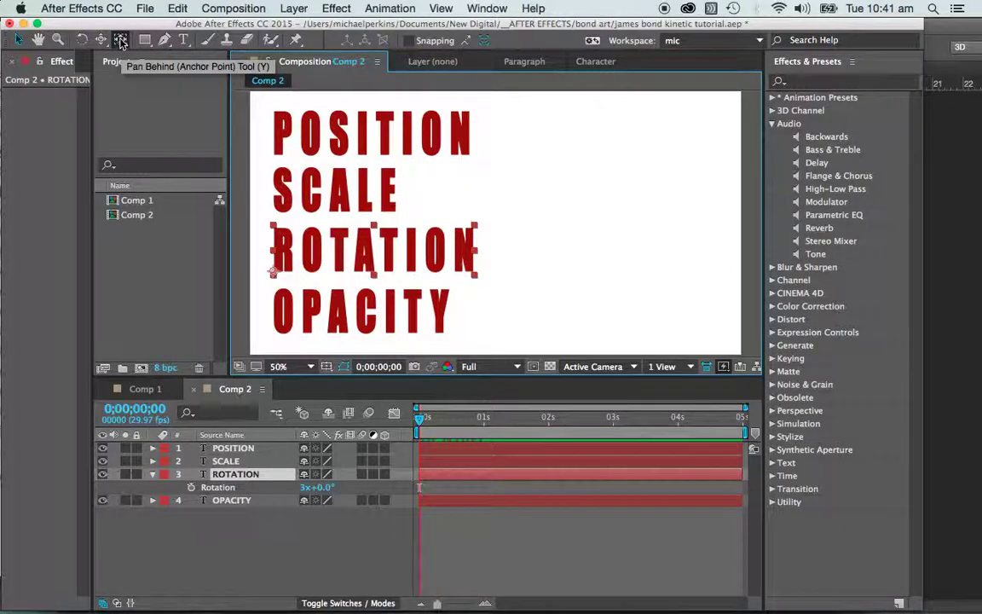
pyautogui.click(120, 40)
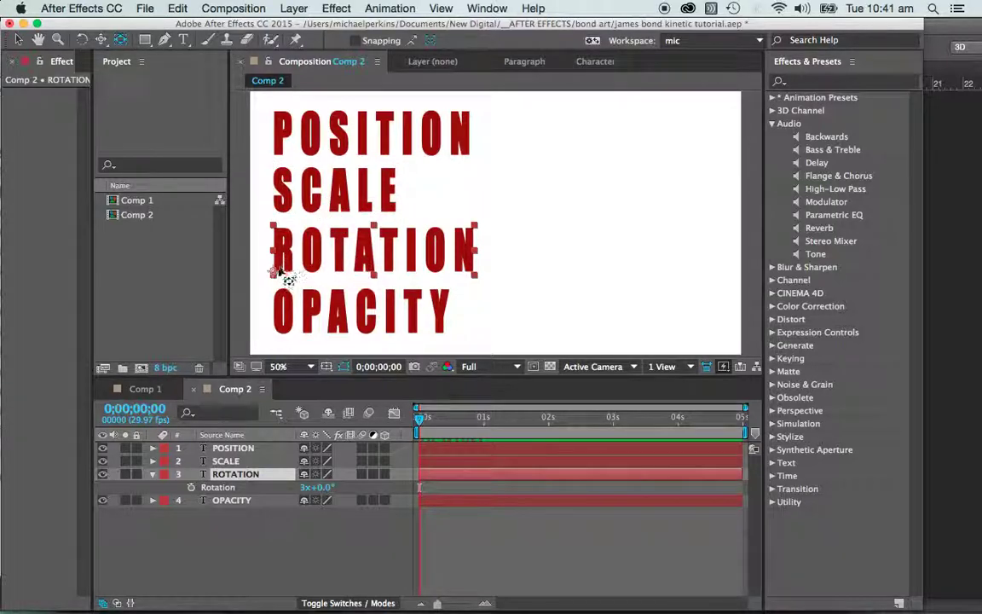
pyautogui.moveTo(275, 273); pyautogui.dragTo(368, 255)
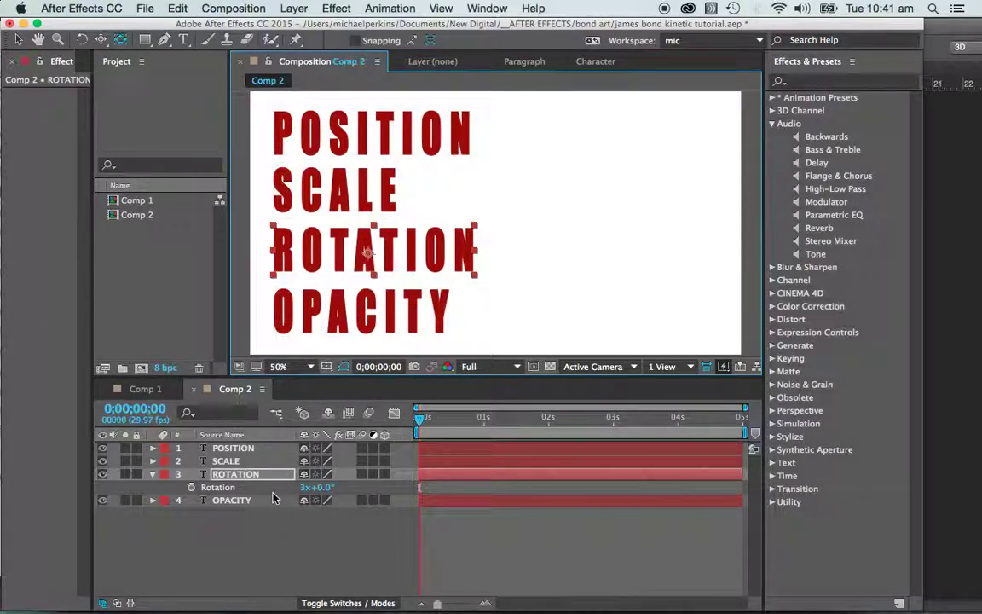
# Edit the Rotation turns value and set a Rotation keyframe at 0 s
pyautogui.click(305, 487)
pyautogui.write('3')
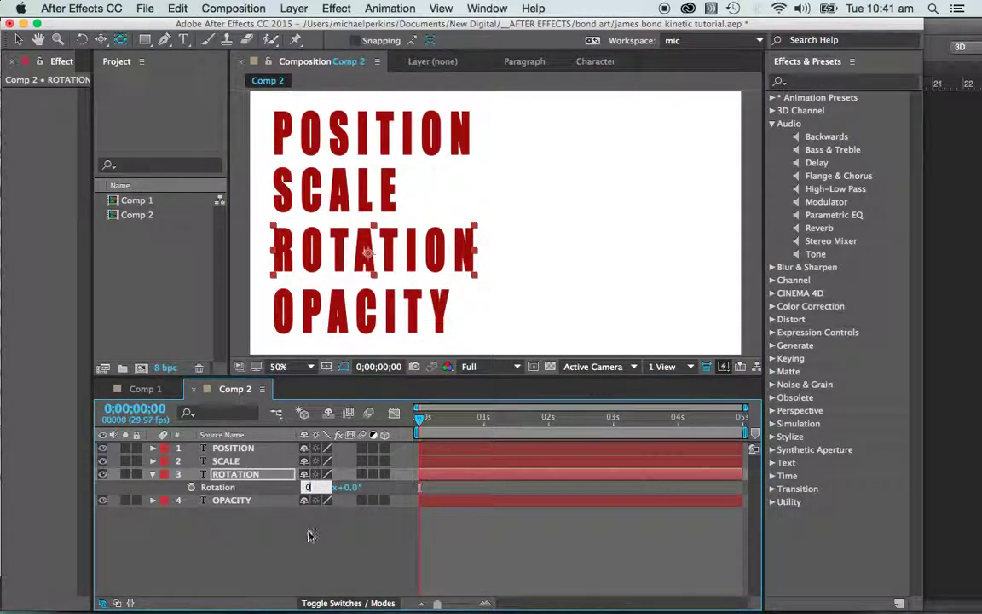
pyautogui.click(308, 534)
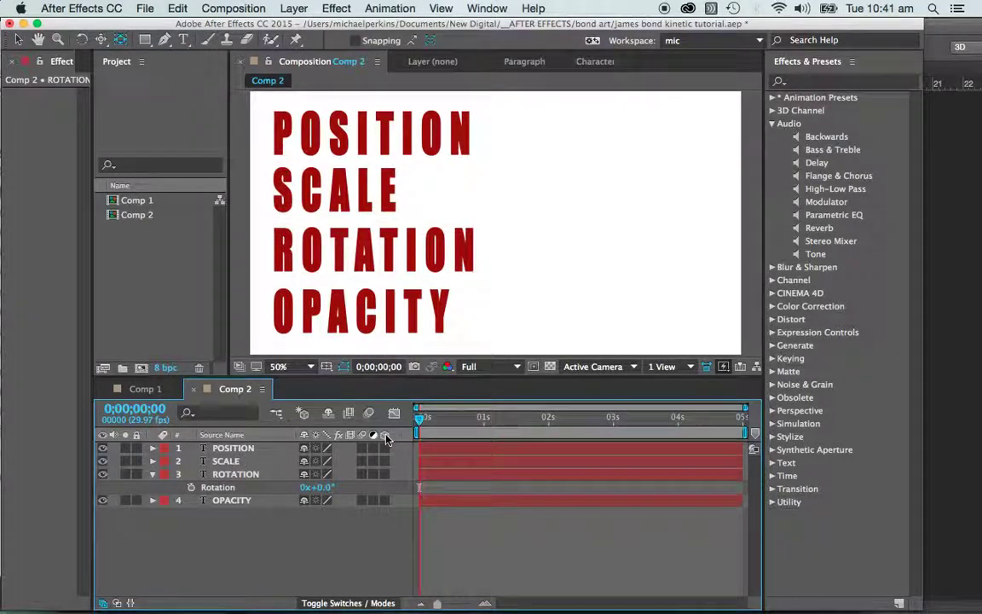
pyautogui.click(190, 487)
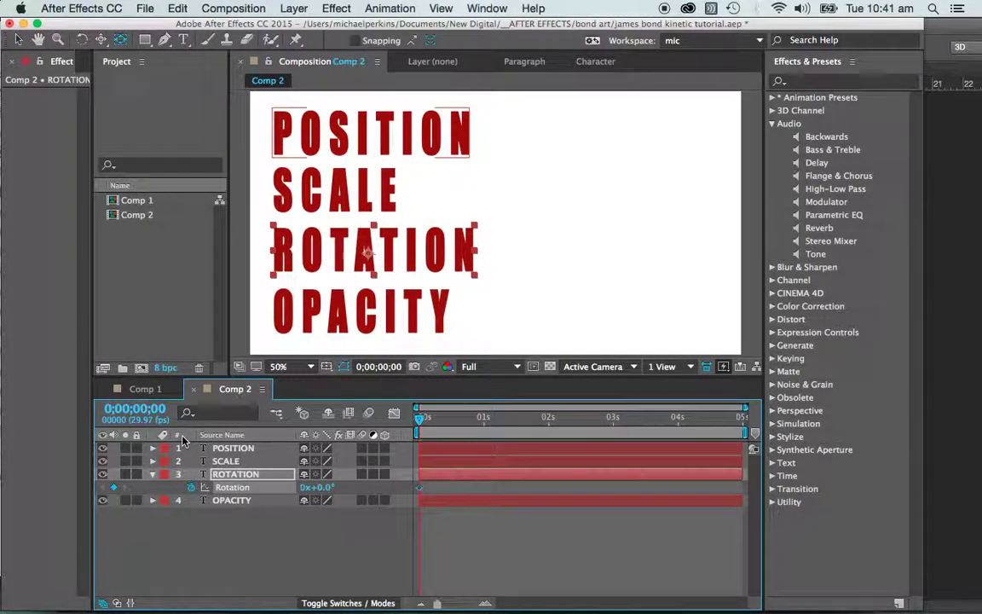
# At 1;00 set Rotation to 2 full turns, then return to 0 s
pyautogui.click(134, 408)
pyautogui.write('1')
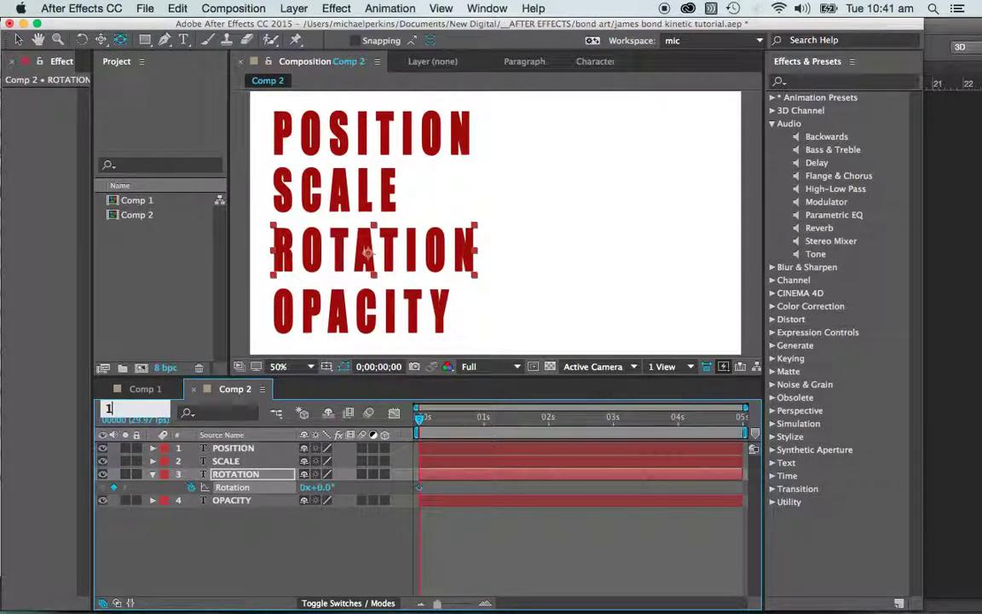
pyautogui.write(';00')
pyautogui.press('Return')
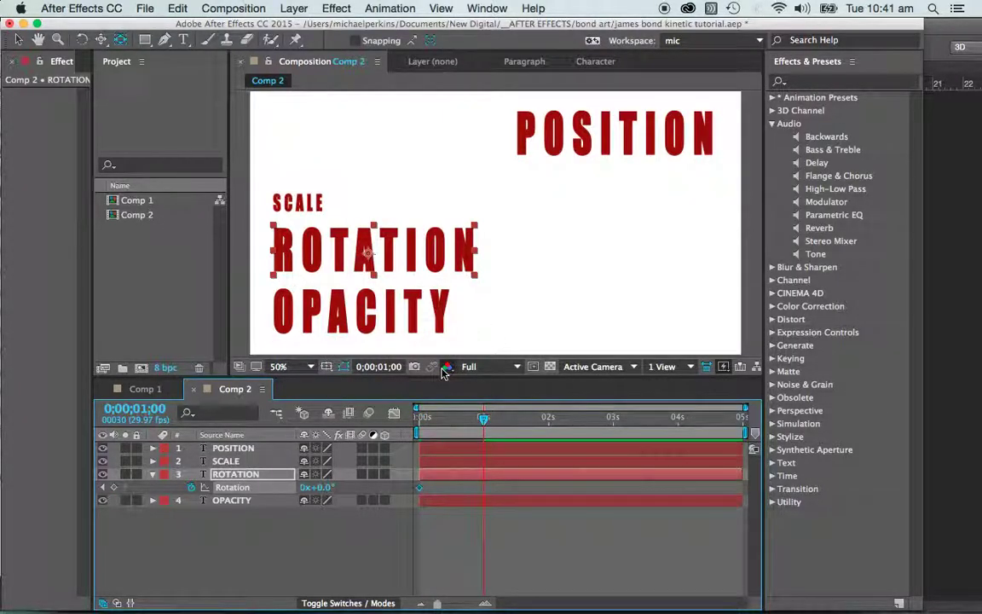
pyautogui.click(305, 488)
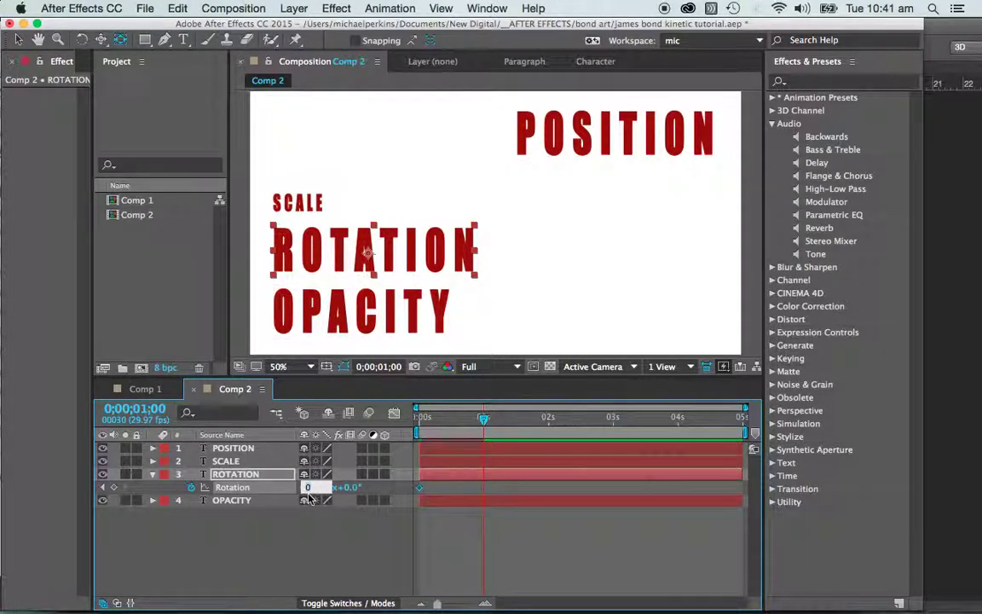
pyautogui.write('2')
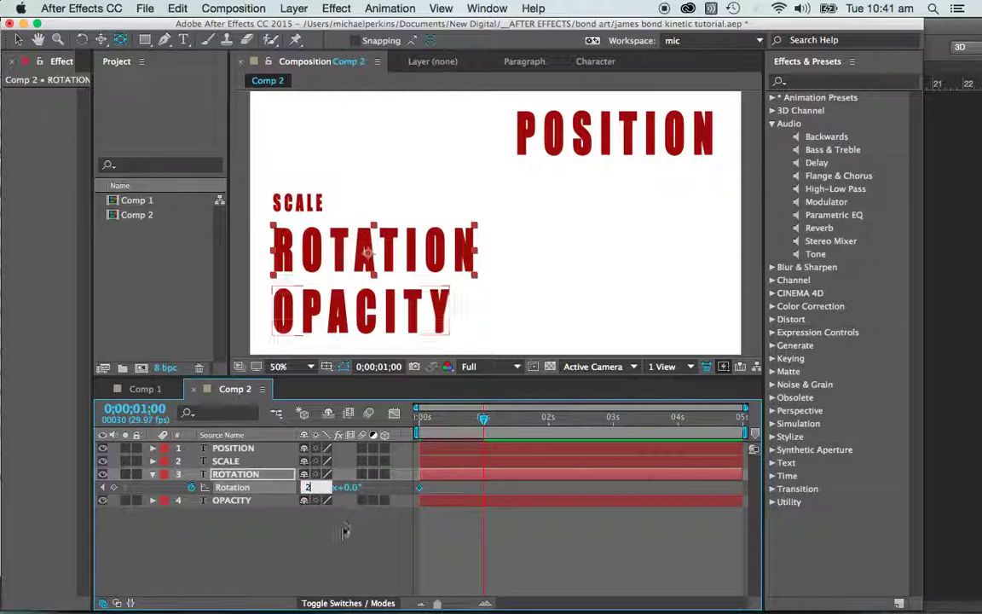
pyautogui.press('Return')
pyautogui.moveTo(483, 422); pyautogui.dragTo(420, 421)
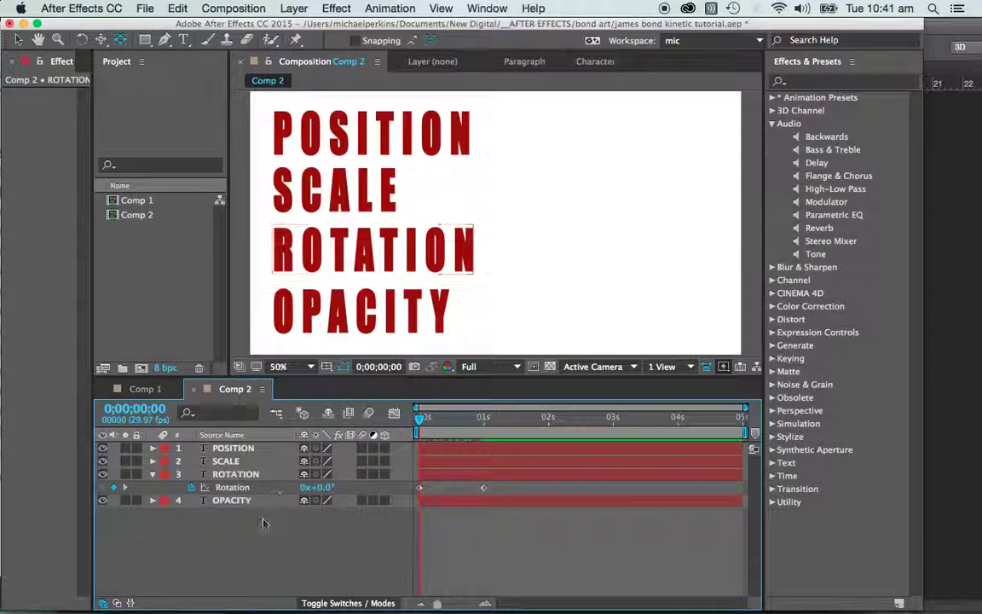
pyautogui.click(159, 476)
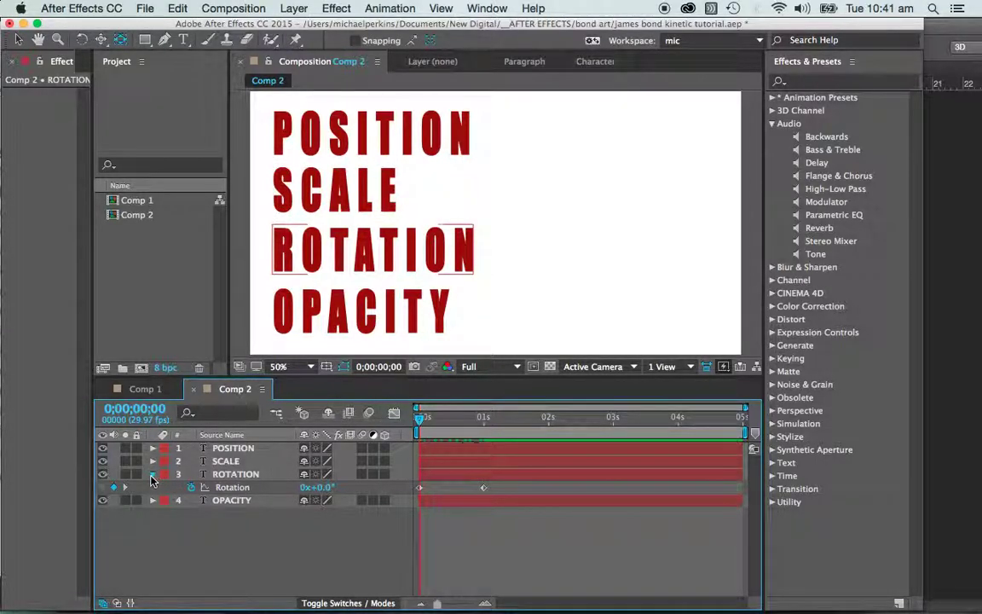
# Select the OPACITY layer and show only its Opacity property
pyautogui.click(154, 474)
pyautogui.click(153, 488)
pyautogui.click(189, 498)
pyautogui.click(201, 489)
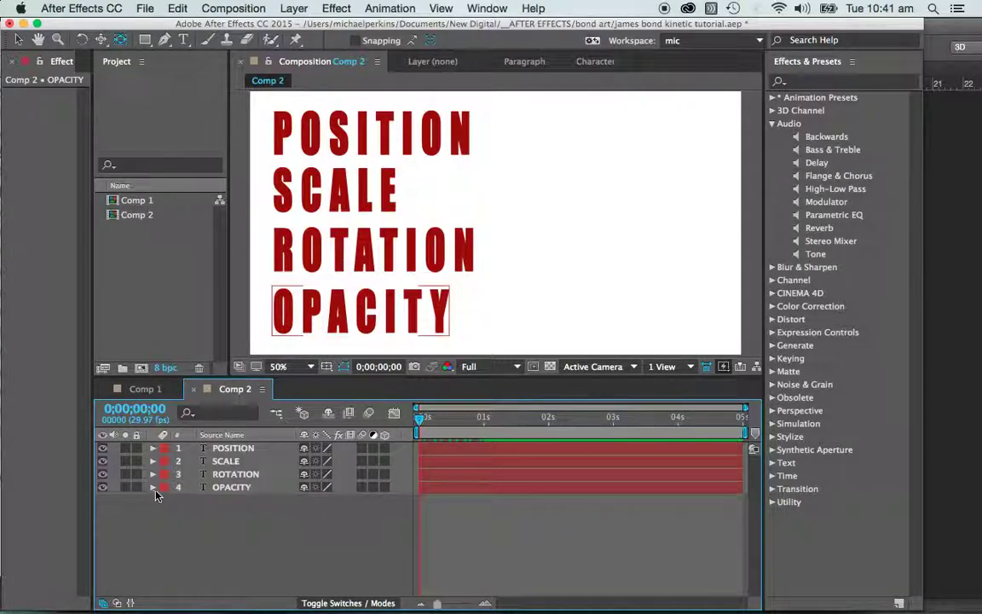
pyautogui.click(223, 488)
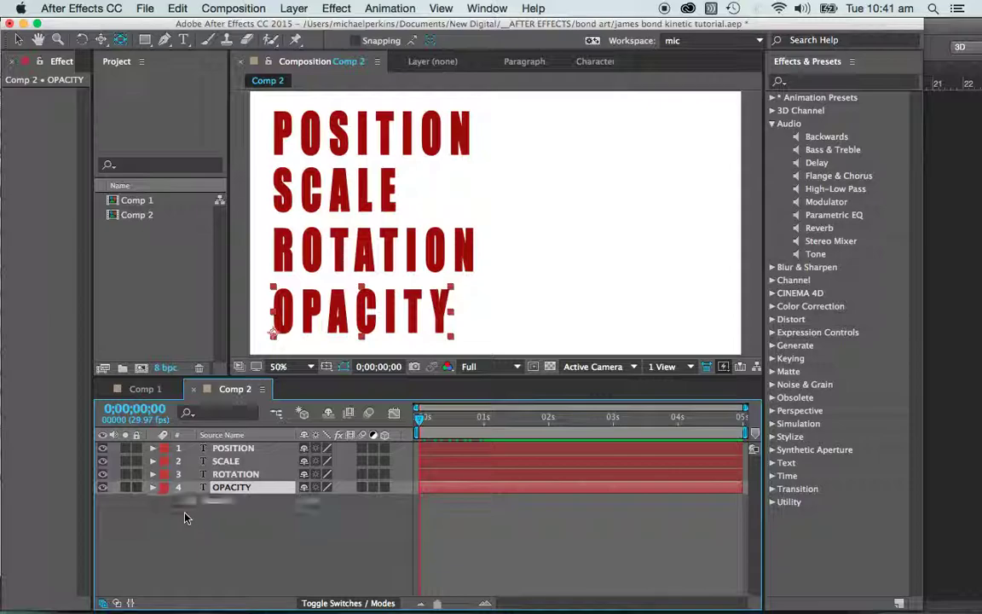
pyautogui.press('t')
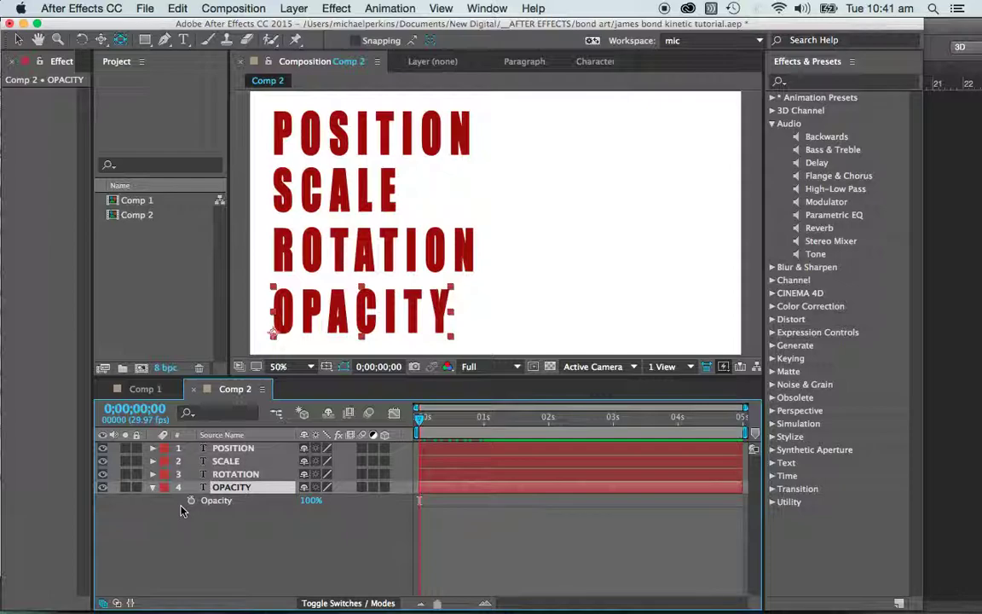
# Try the Scale, Opacity, Rotation and Position shortcuts, then leave only Opacity (100%) shown
pyautogui.press('t')
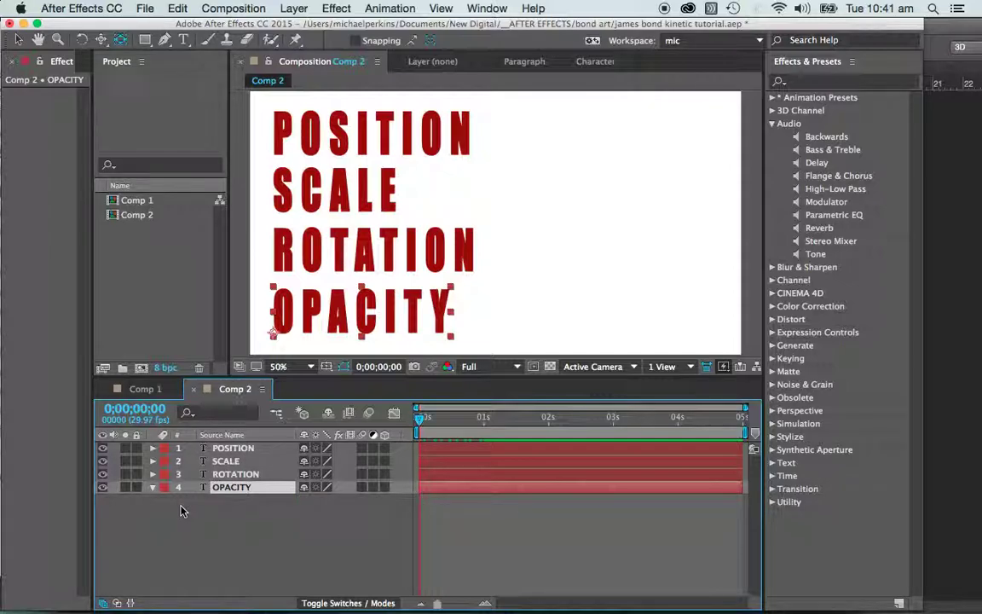
pyautogui.press('s')
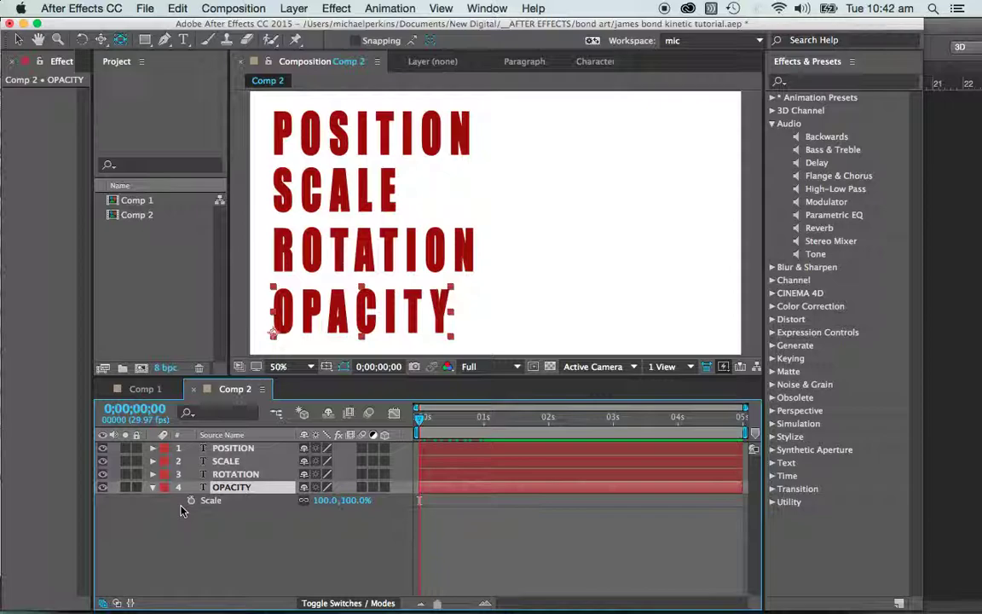
pyautogui.hotkey('shift', 't')
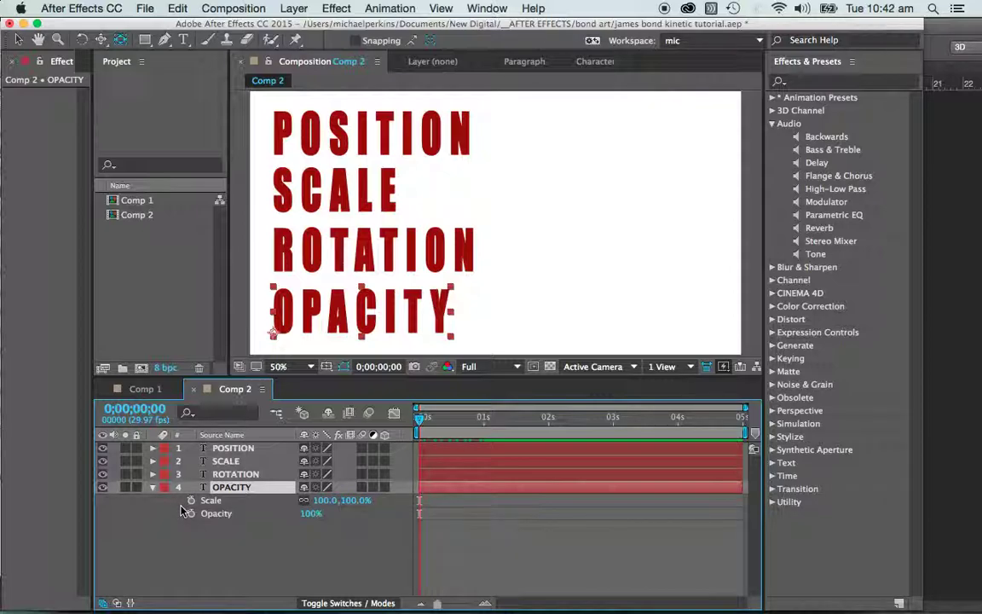
pyautogui.hotkey('shift', 'r')
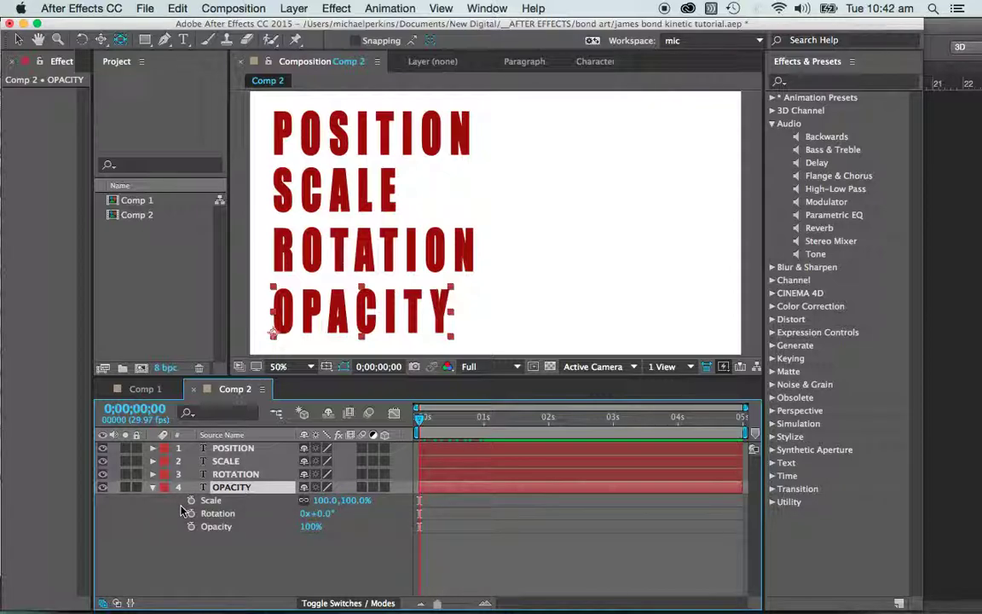
pyautogui.hotkey('shift', 'p')
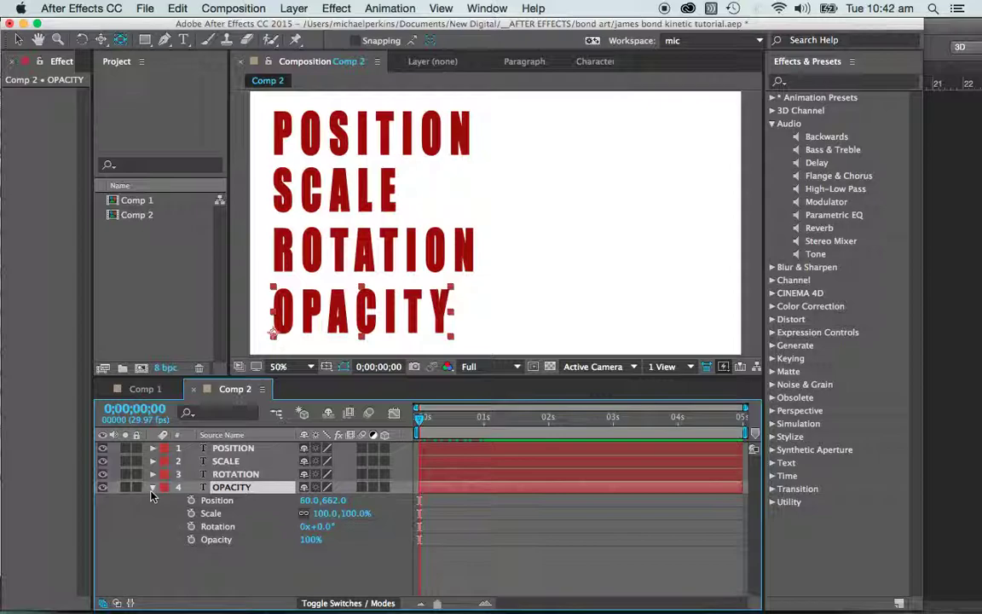
pyautogui.click(152, 487)
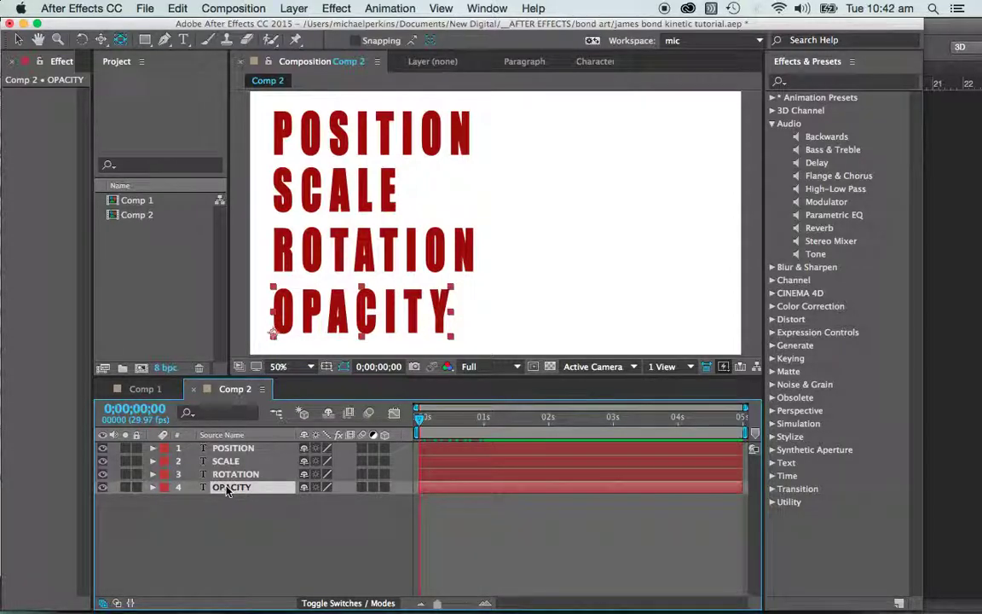
pyautogui.press('t')
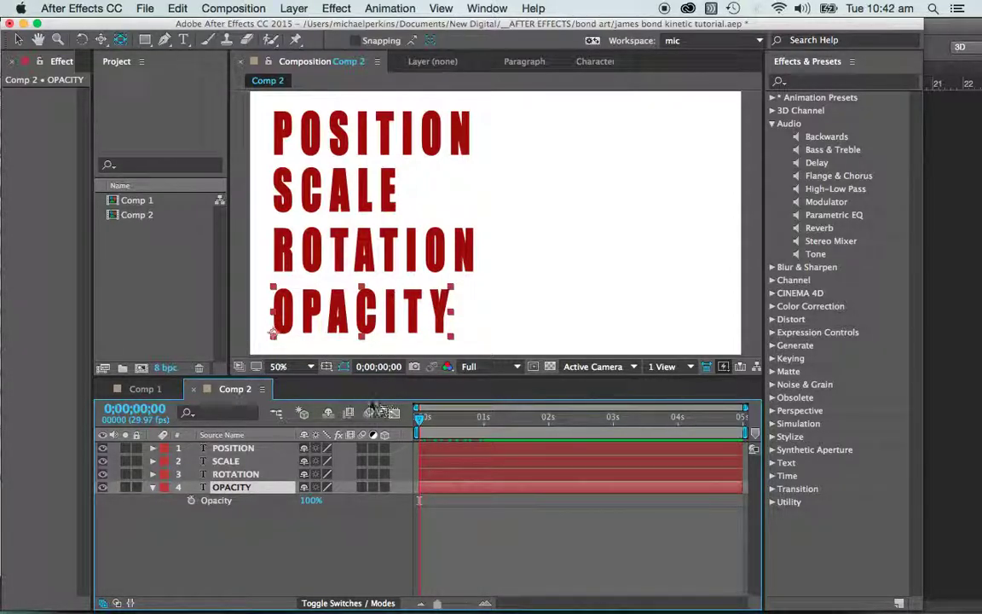
# Keyframe Opacity at 100% at 0 s and 3% at 1;00, then collapse the row
pyautogui.click(191, 501)
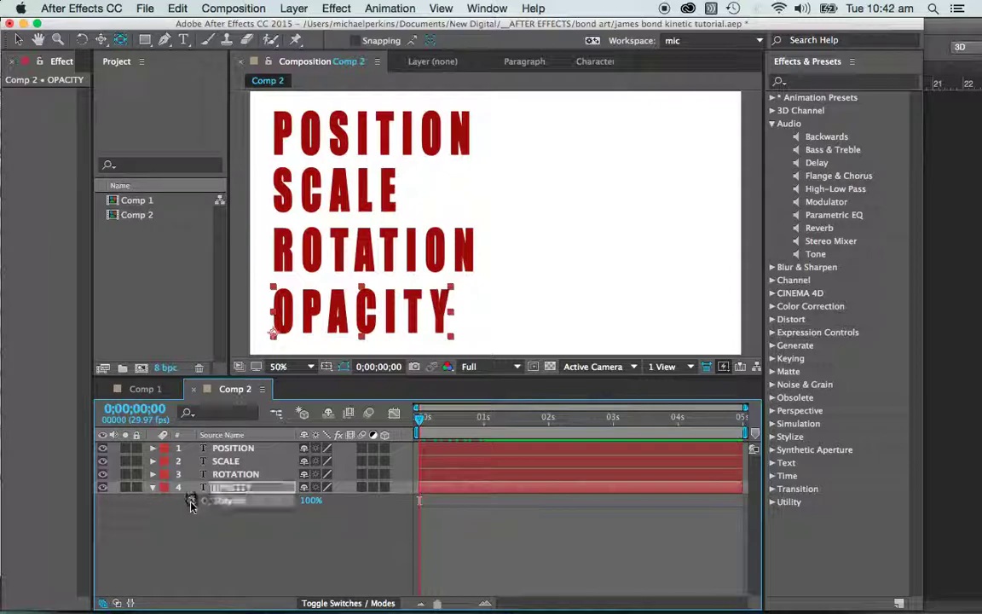
pyautogui.click(141, 410)
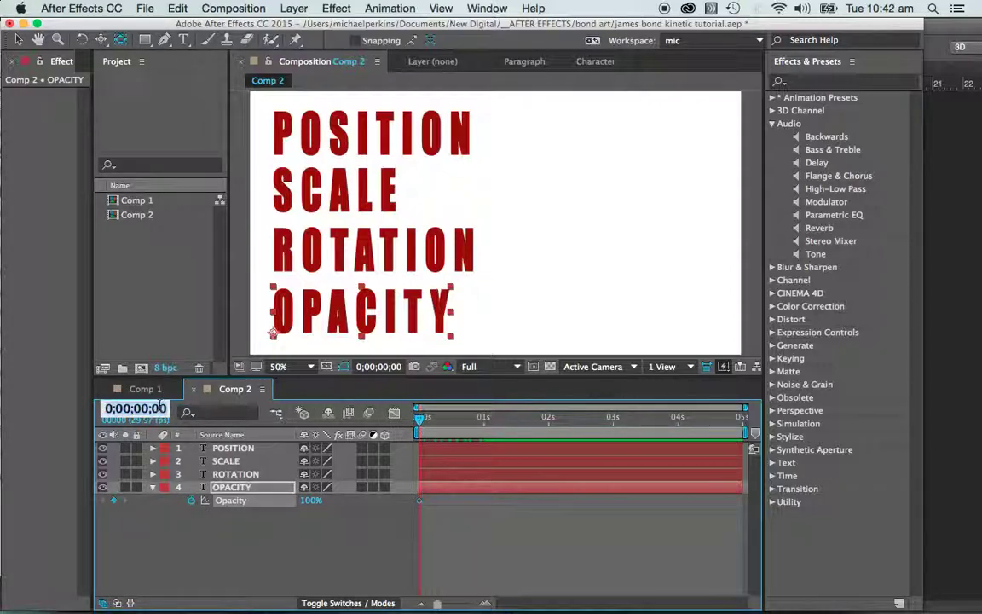
pyautogui.write('1')
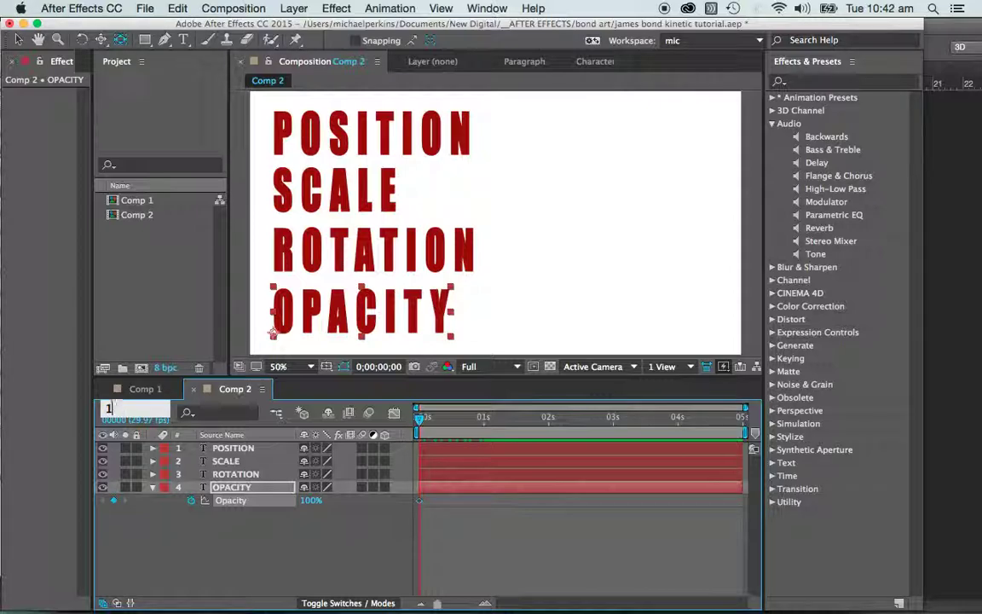
pyautogui.write('100')
pyautogui.press('Return')
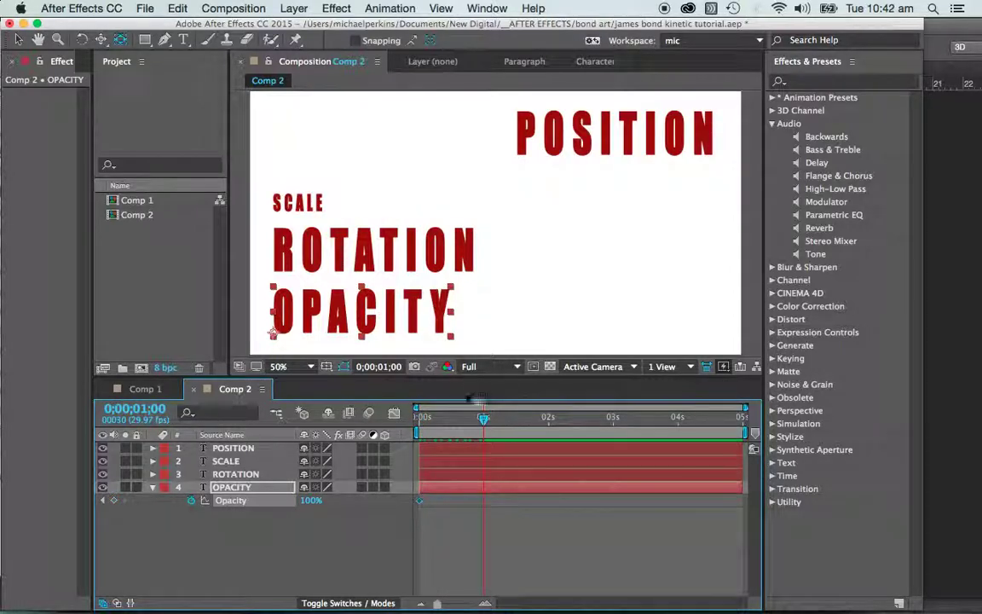
pyautogui.click(114, 501)
pyautogui.moveTo(317, 504); pyautogui.dragTo(213, 500)
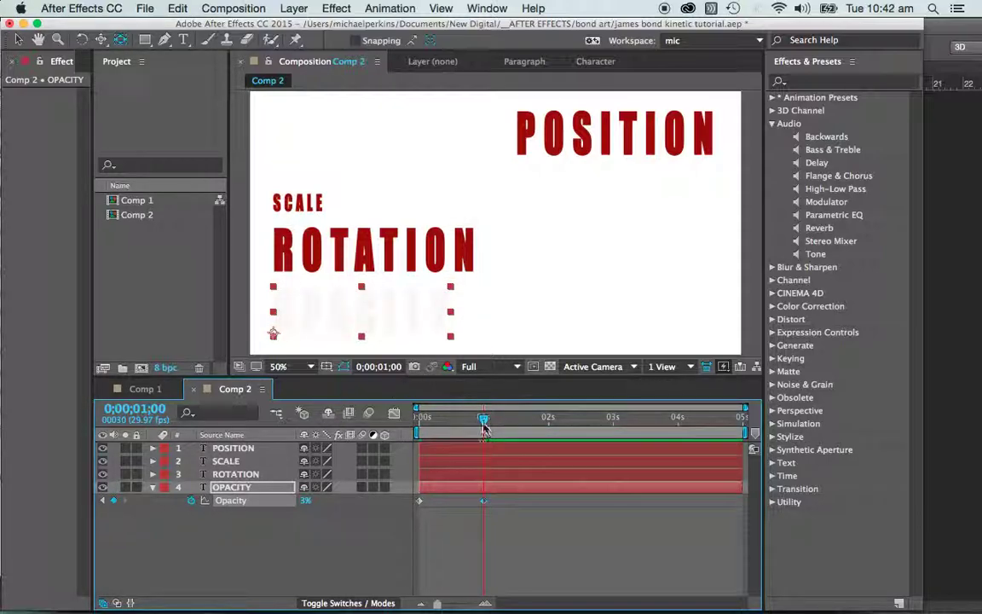
pyautogui.click(153, 487)
# Preview the four-word animation from 0 s twice, then jump back to the timeline start
pyautogui.click(419, 419)
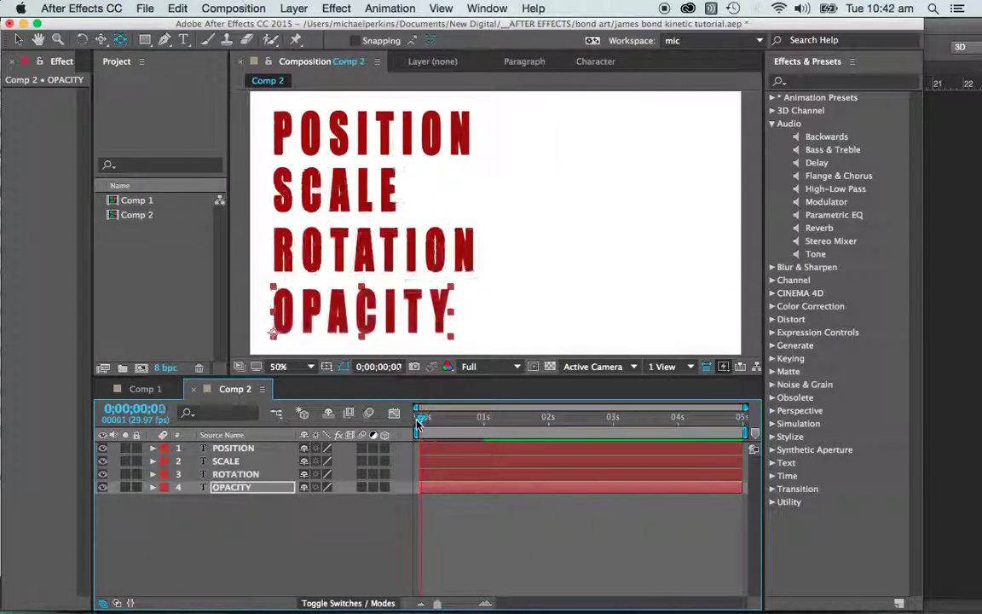
pyautogui.press('space')
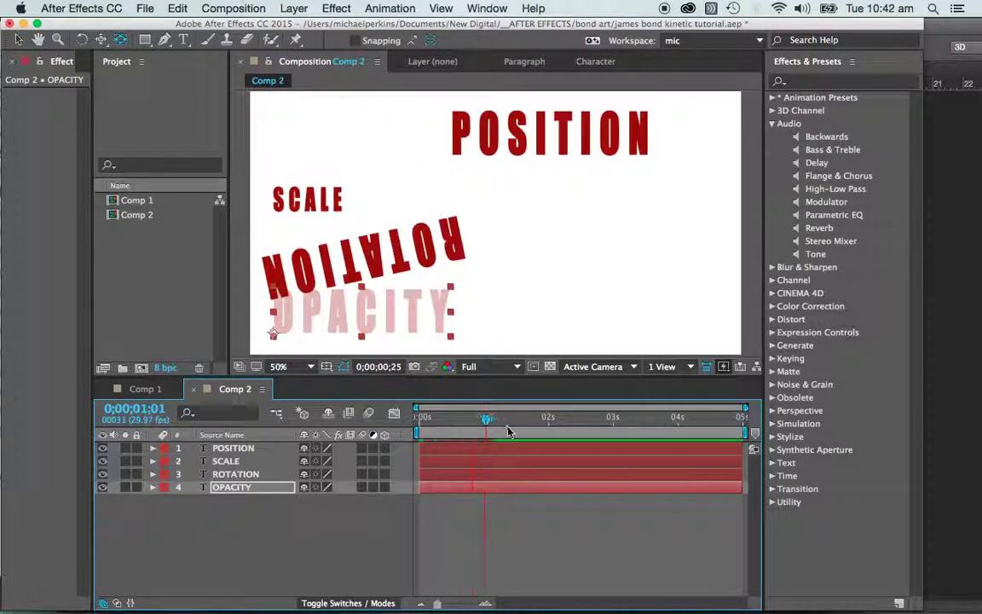
pyautogui.press('space')
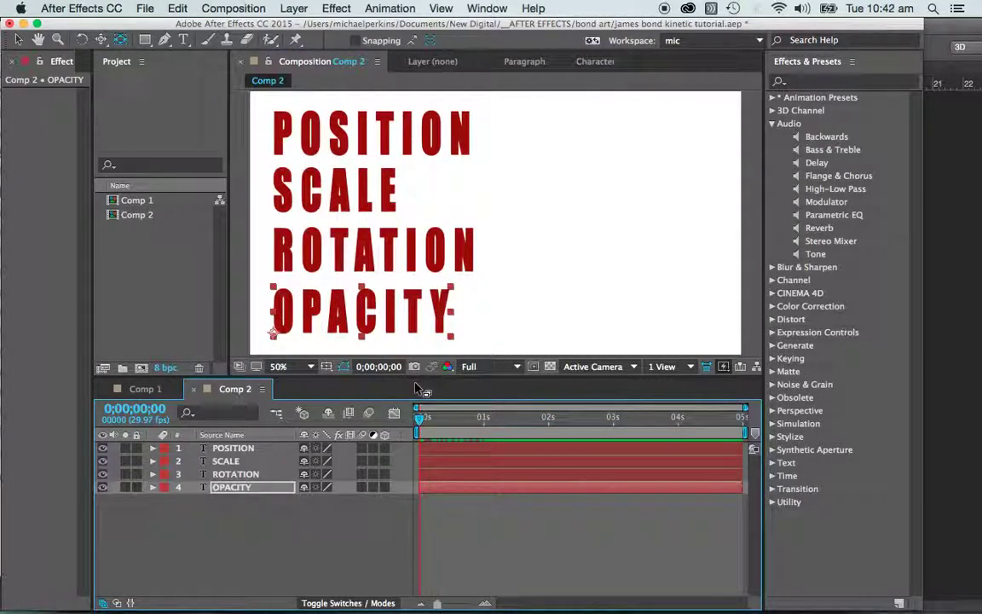
pyautogui.press('space')
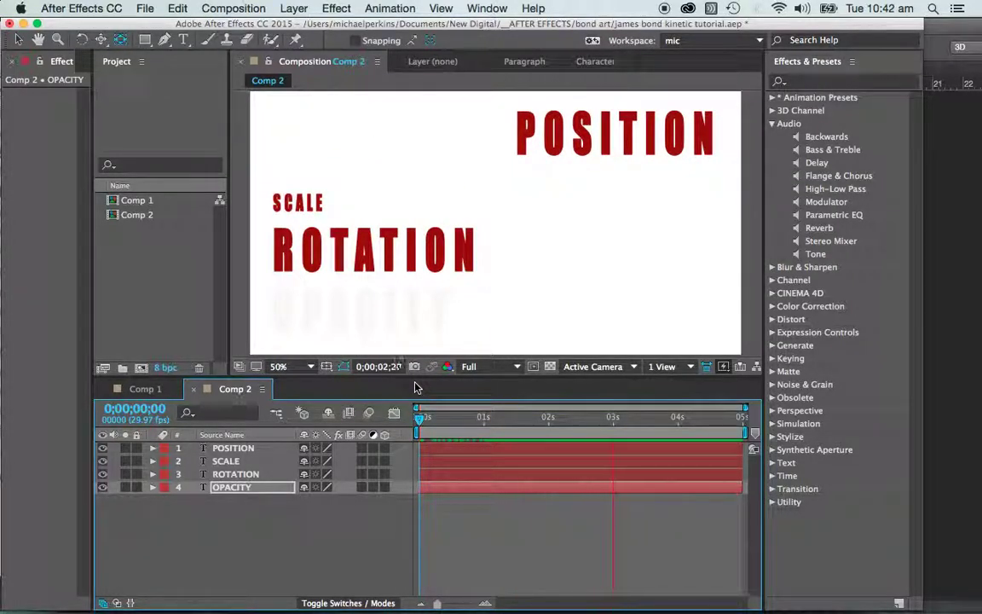
pyautogui.press('space')
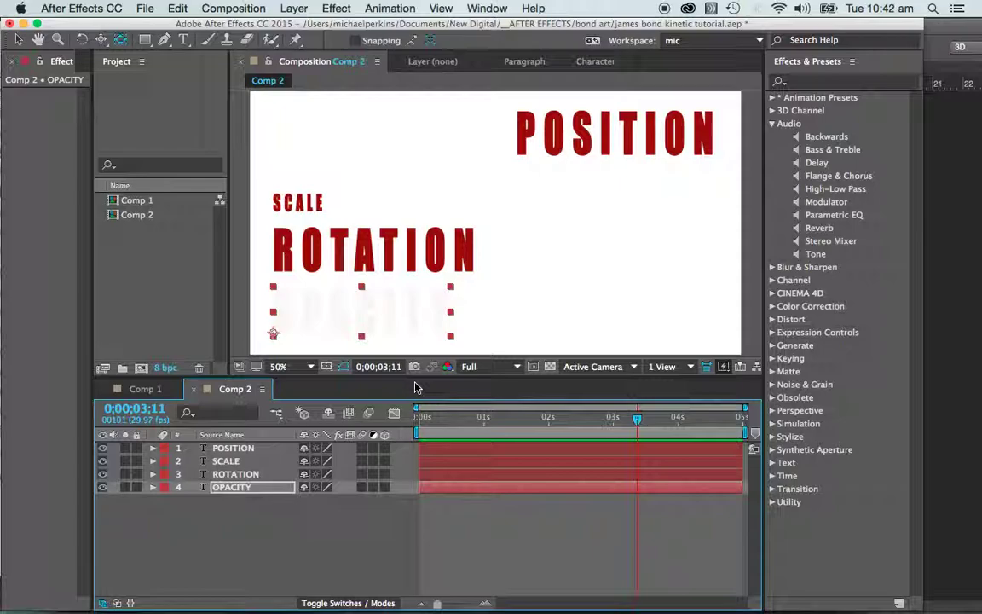
pyautogui.press('Home')
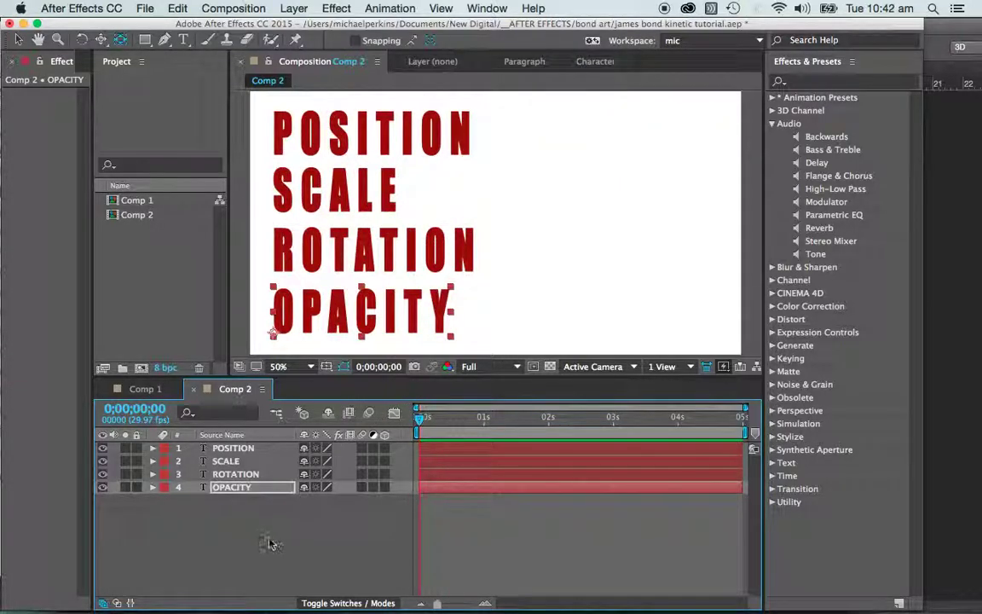
# Select all four text layers and press U to reveal their keyframed properties
pyautogui.click(270, 544)
pyautogui.moveTo(223, 510); pyautogui.dragTo(247, 447)
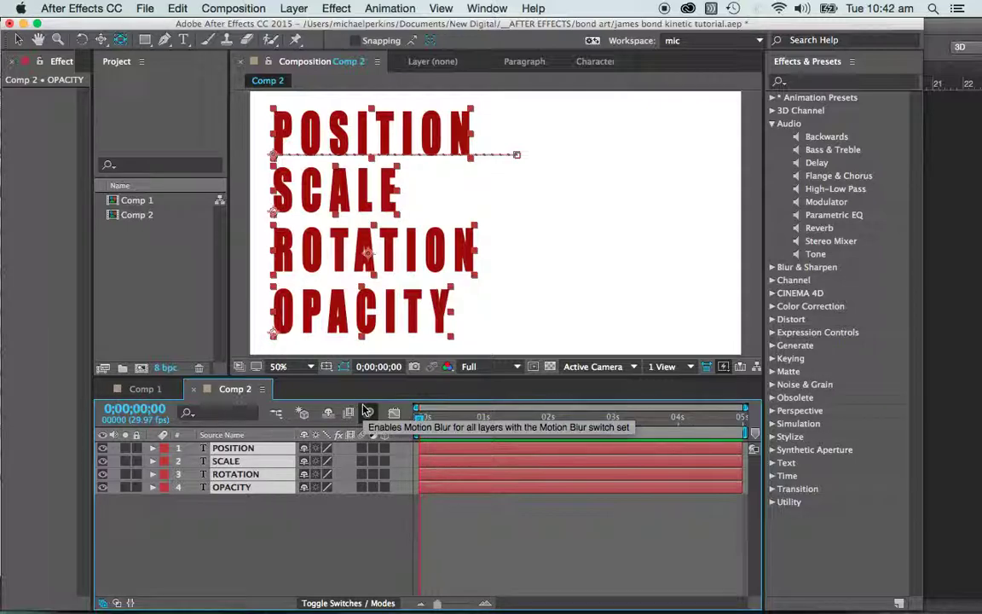
pyautogui.press('u')
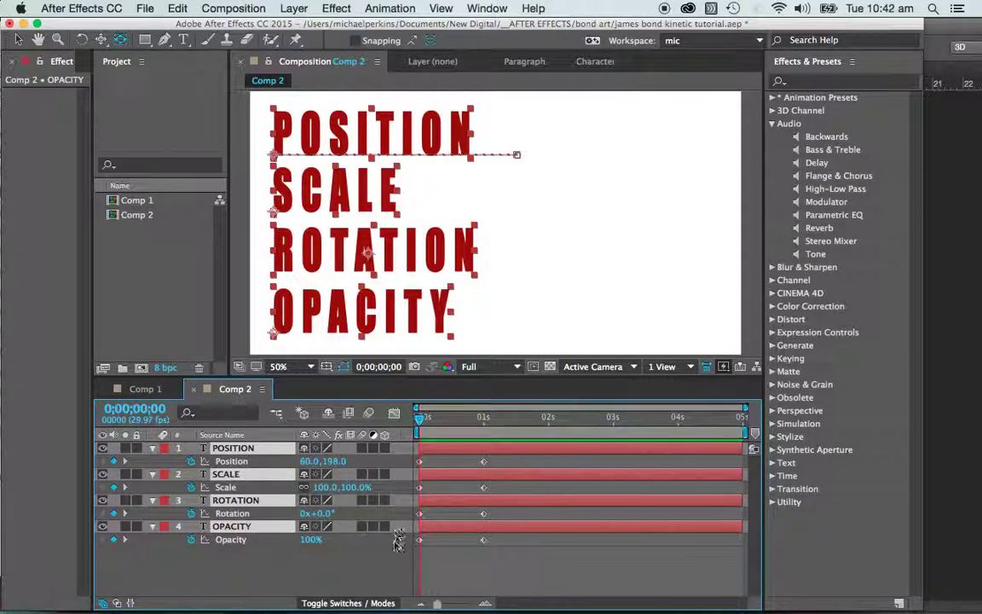
pyautogui.click(386, 566)
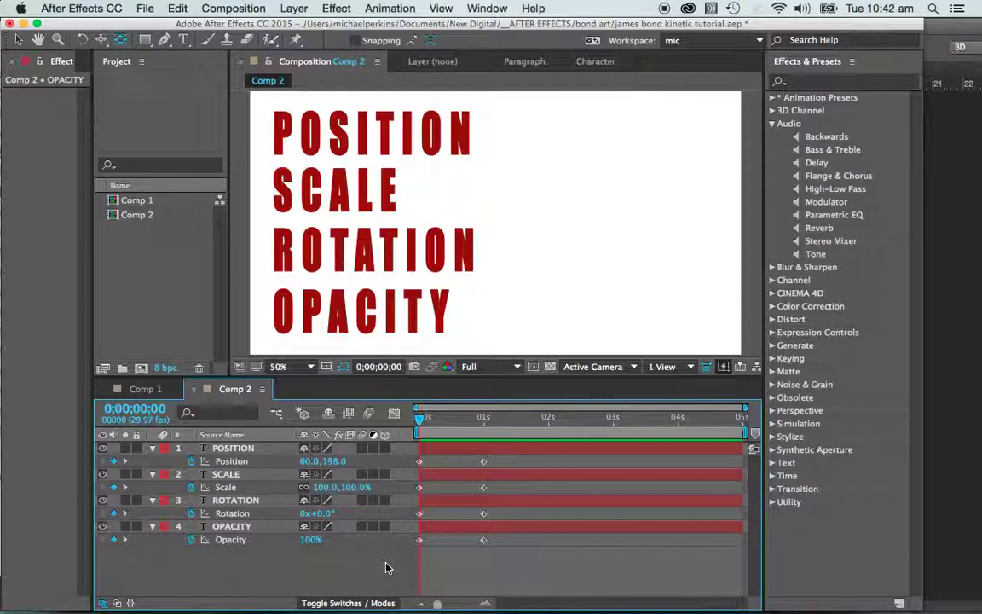
# Select the POSITION layer's Position keyframes and edit the current time value
pyautogui.click(470, 463)
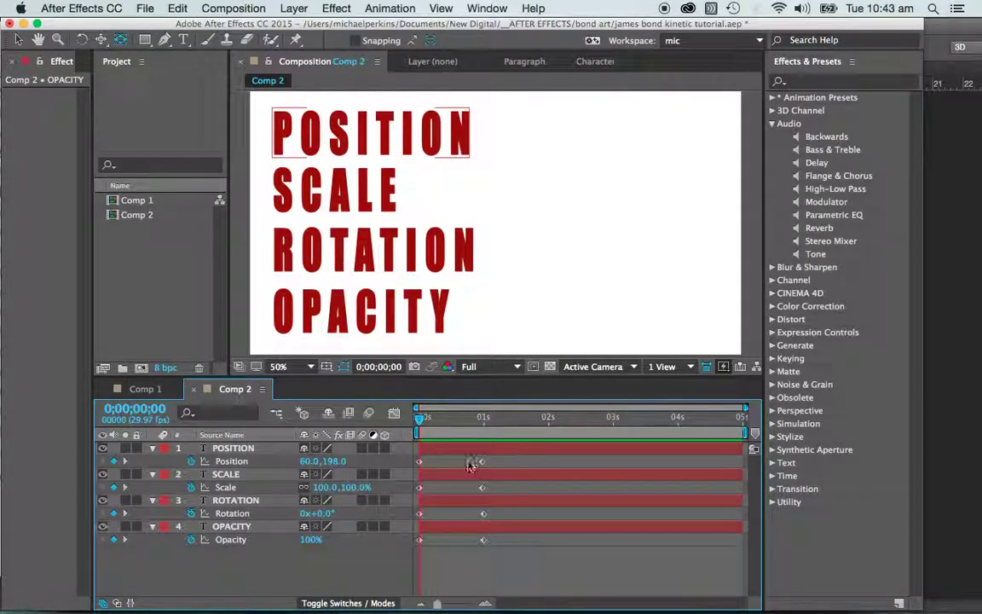
pyautogui.click(425, 430)
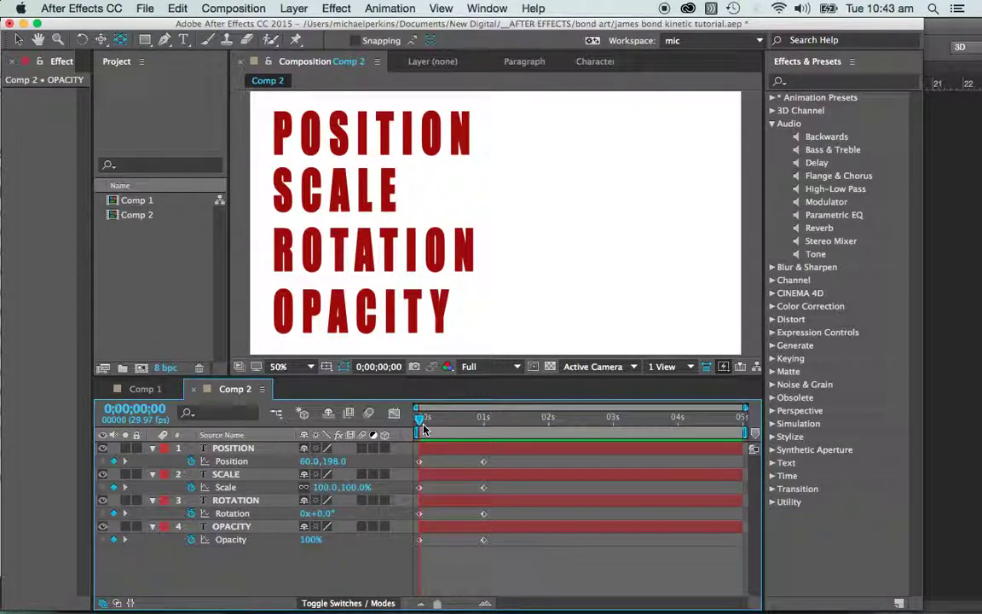
pyautogui.click(434, 466)
pyautogui.click(423, 467)
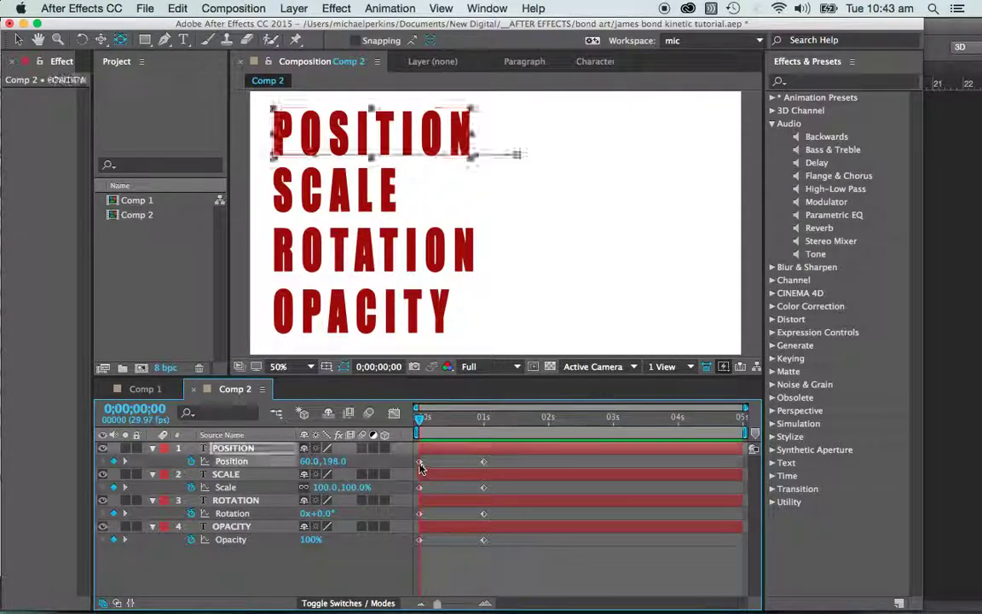
pyautogui.click(230, 461)
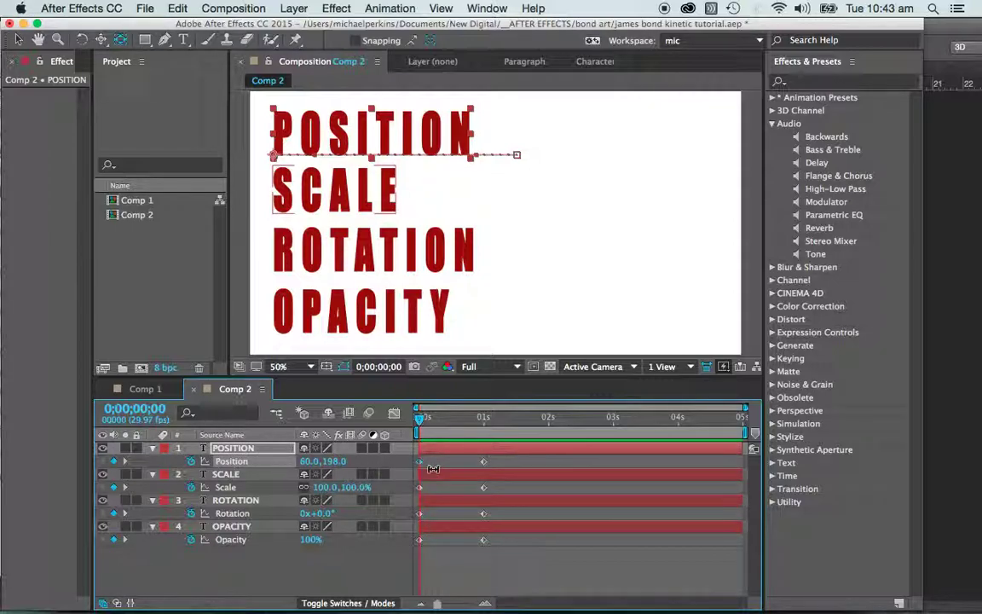
pyautogui.click(136, 410)
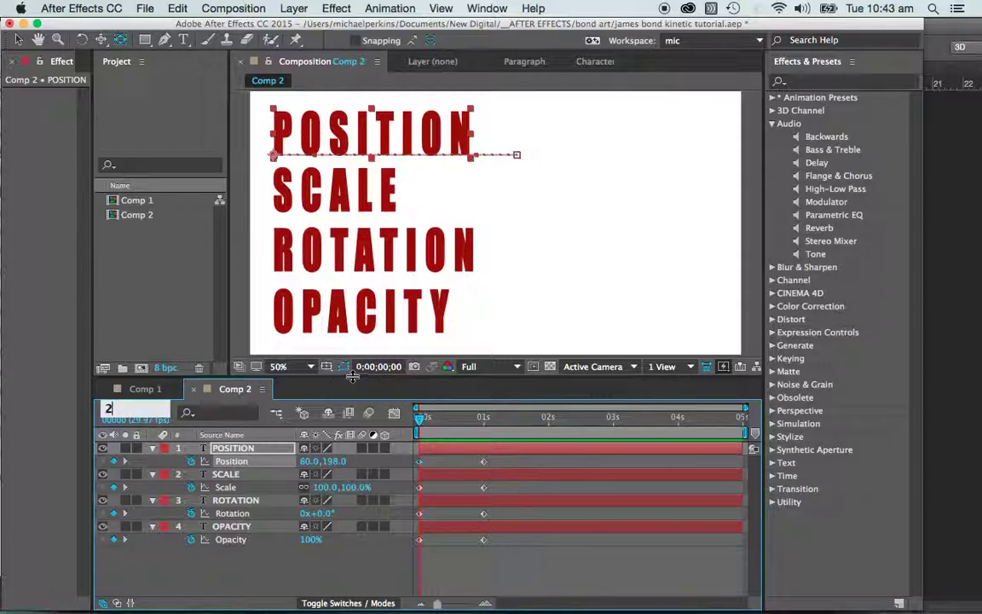
# Jump to 2 seconds, paste, undo that mistaken Position paste, and return to the start
pyautogui.write('200')
pyautogui.press('Return')
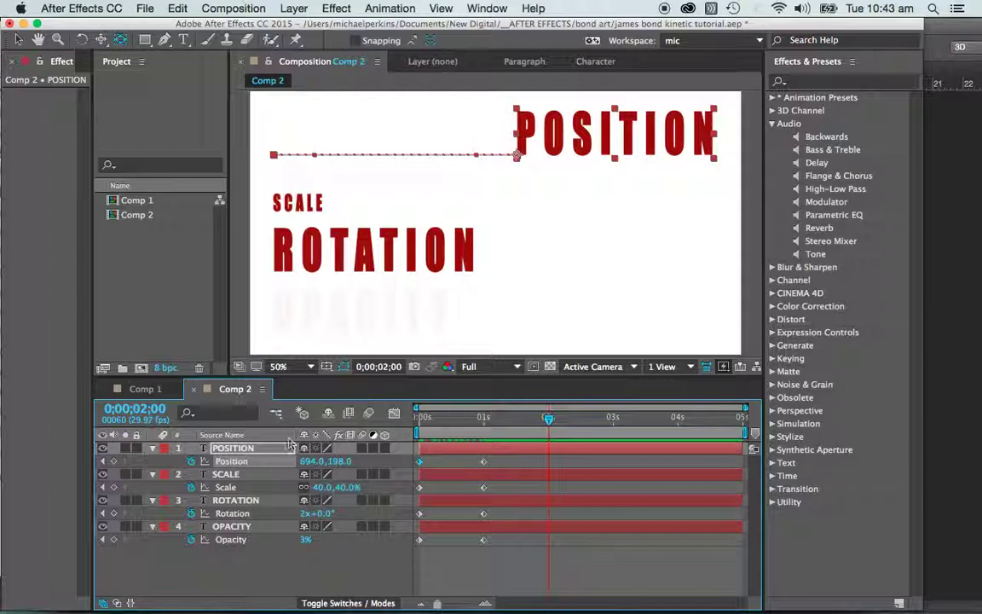
pyautogui.click(482, 488)
pyautogui.hotkey('ctrl', 'v')
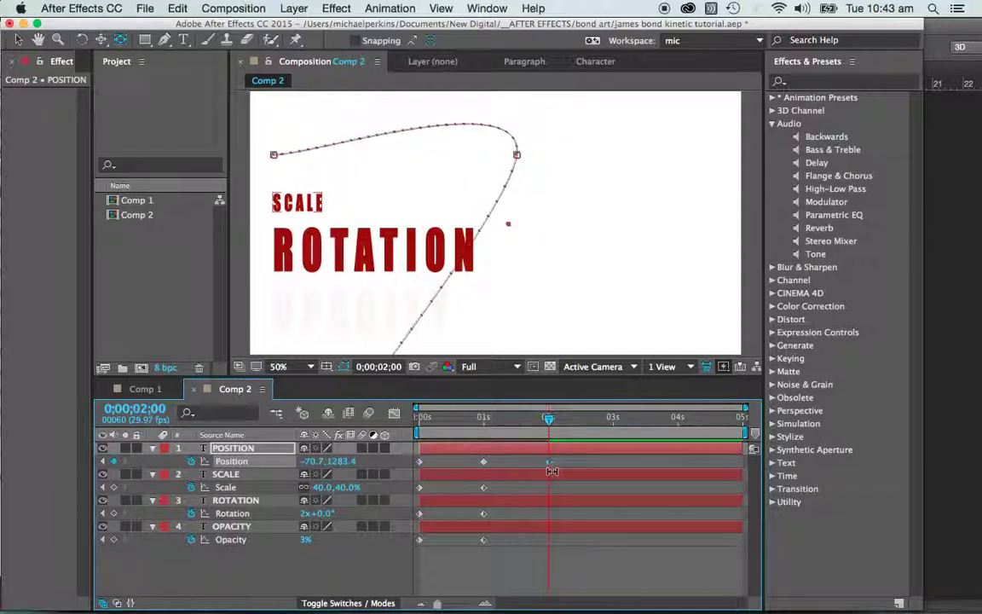
pyautogui.hotkey('ctrl', 'z')
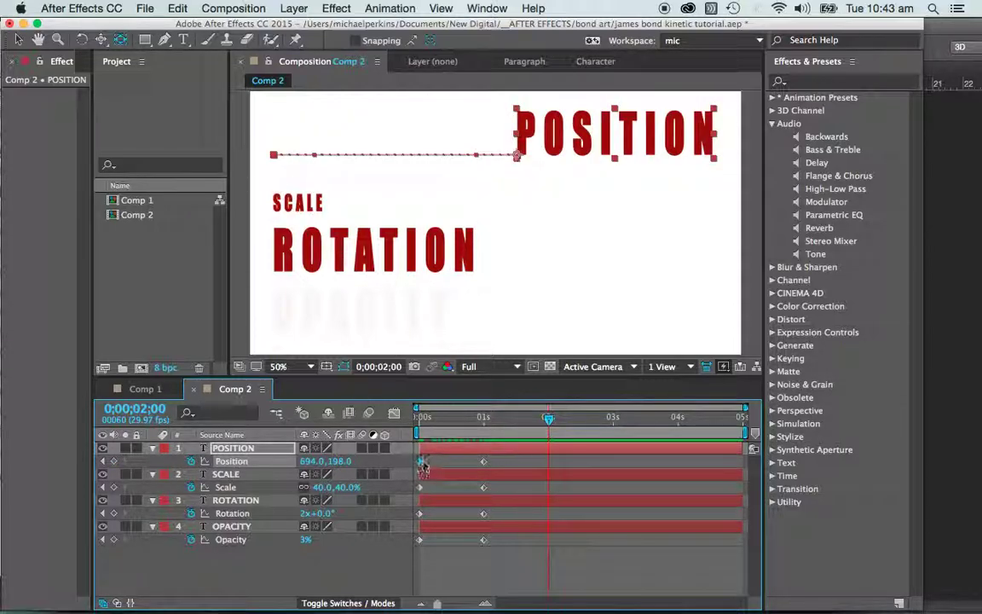
pyautogui.moveTo(547, 417); pyautogui.dragTo(384, 416)
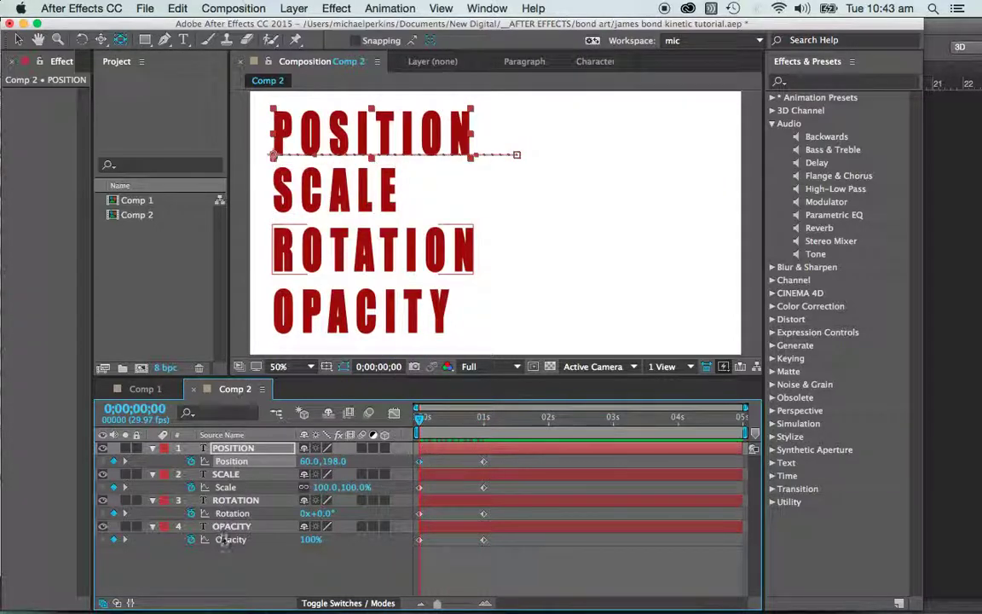
# Paste the starting Position keyframe (60.0,198.0) at 200 and scrub to check the return
pyautogui.click(226, 556)
pyautogui.click(231, 461)
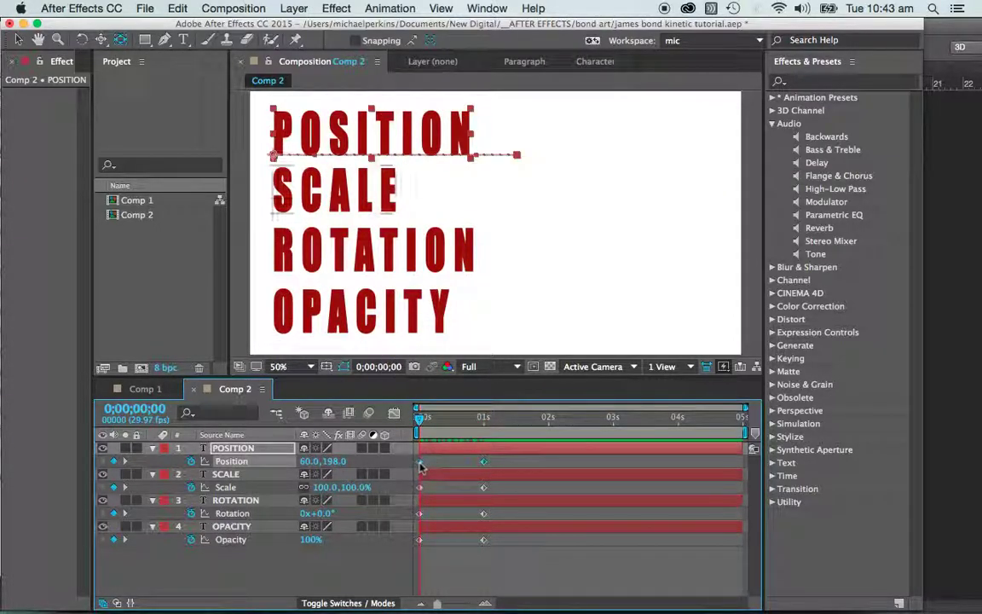
pyautogui.click(419, 461)
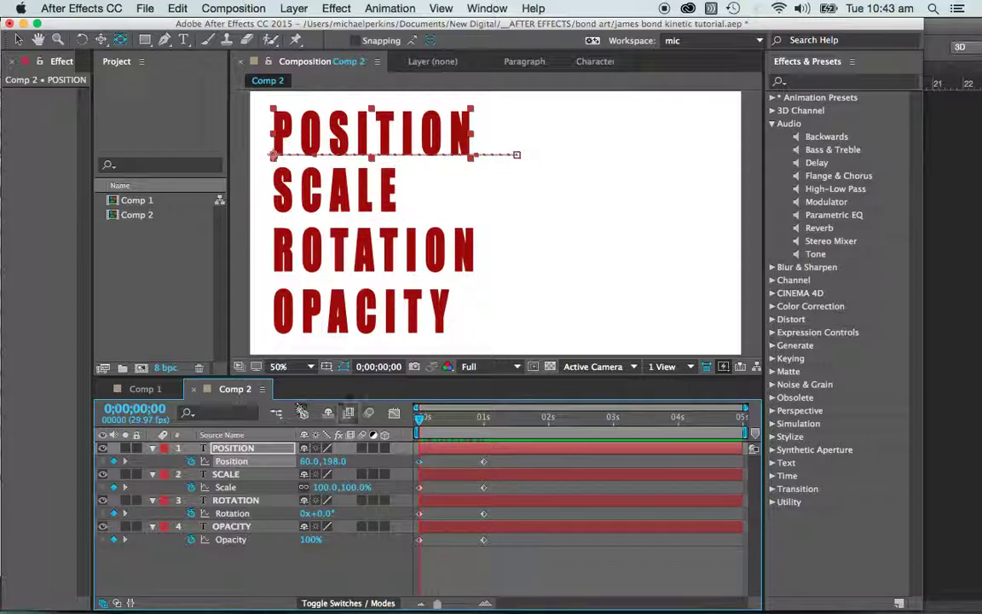
pyautogui.click(135, 409)
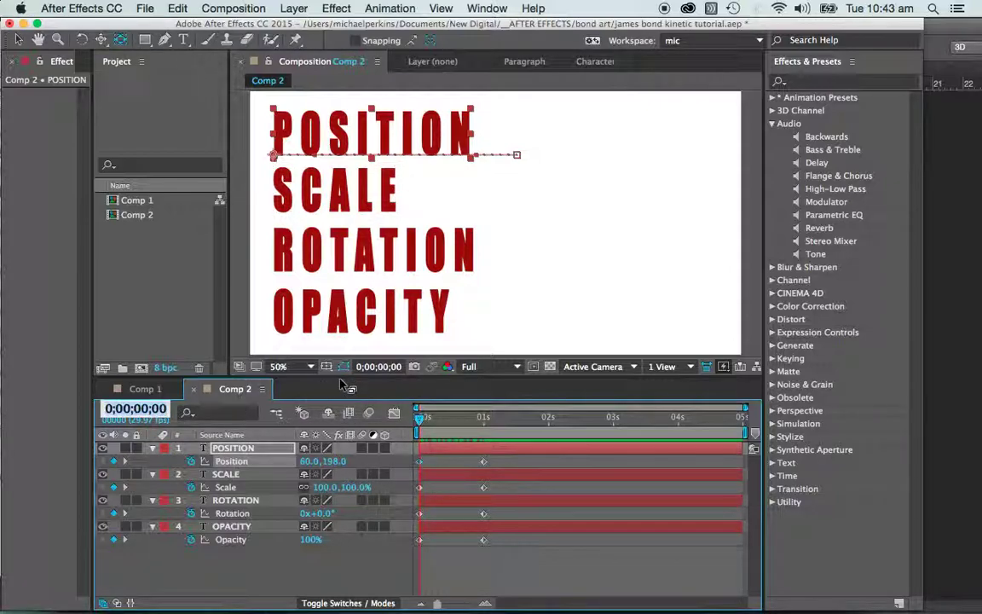
pyautogui.write('200')
pyautogui.press('Return')
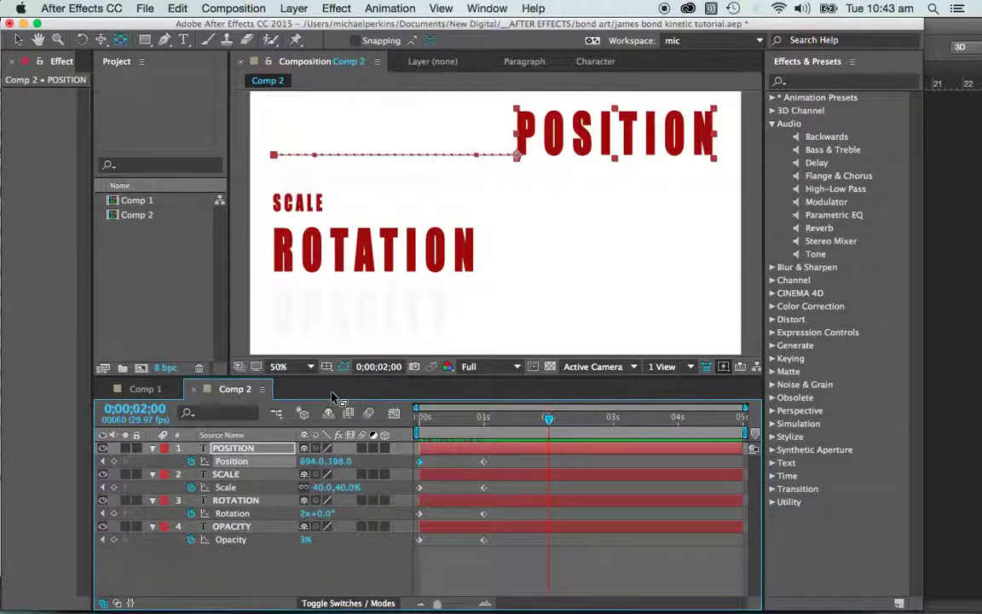
pyautogui.hotkey('ctrl', 'v')
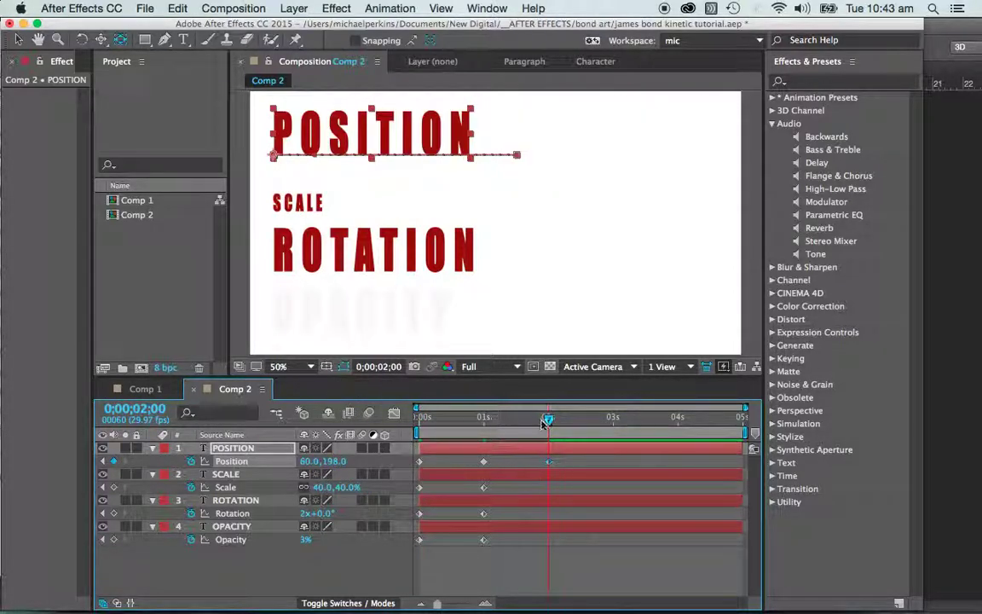
pyautogui.moveTo(523, 417); pyautogui.dragTo(587, 417)
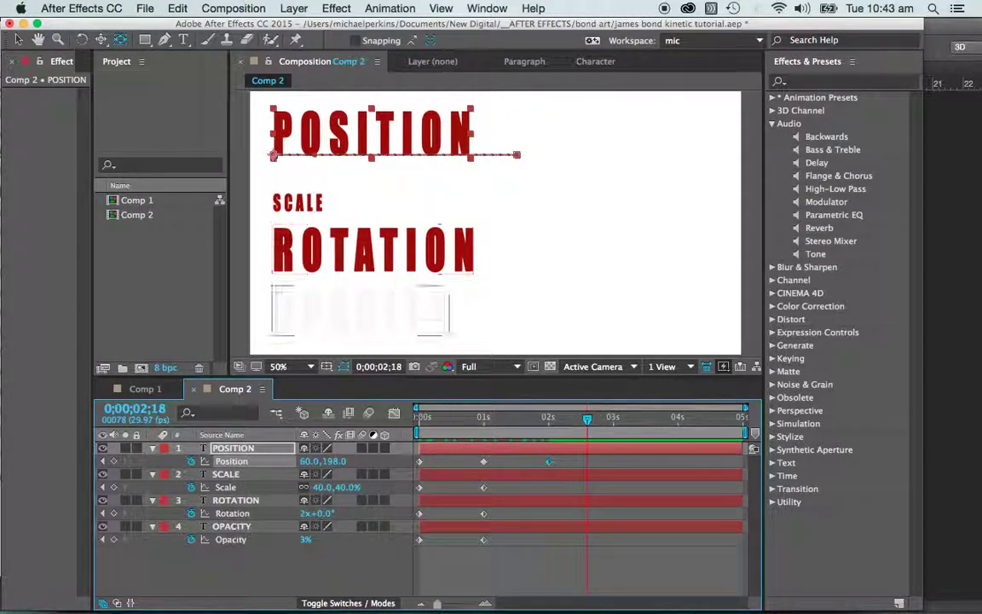
# Review the animation, then select the SCALE layer and set the current time to 2;00
pyautogui.click(223, 501)
pyautogui.press('F2')
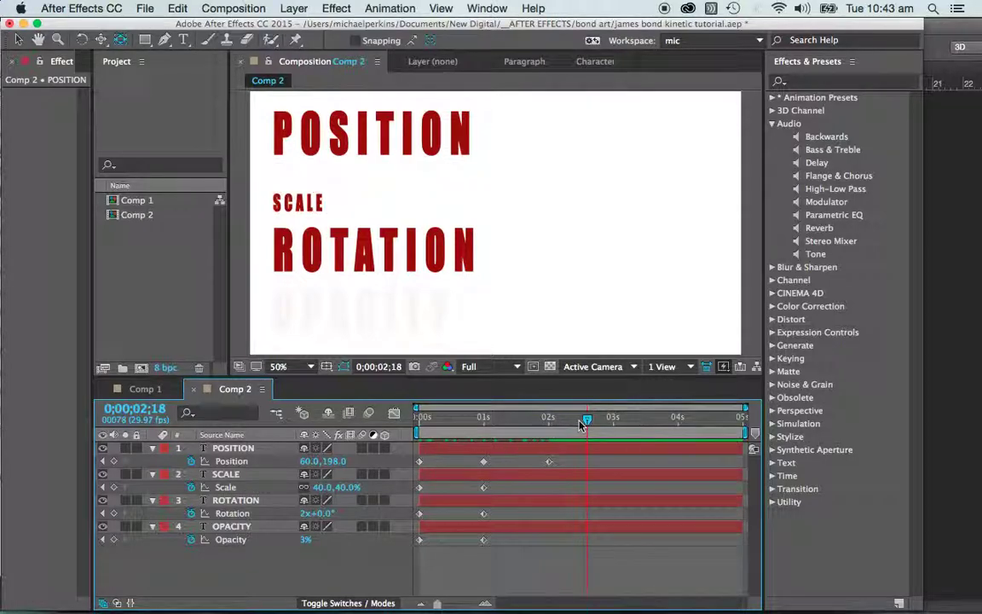
pyautogui.moveTo(587, 420); pyautogui.dragTo(535, 420)
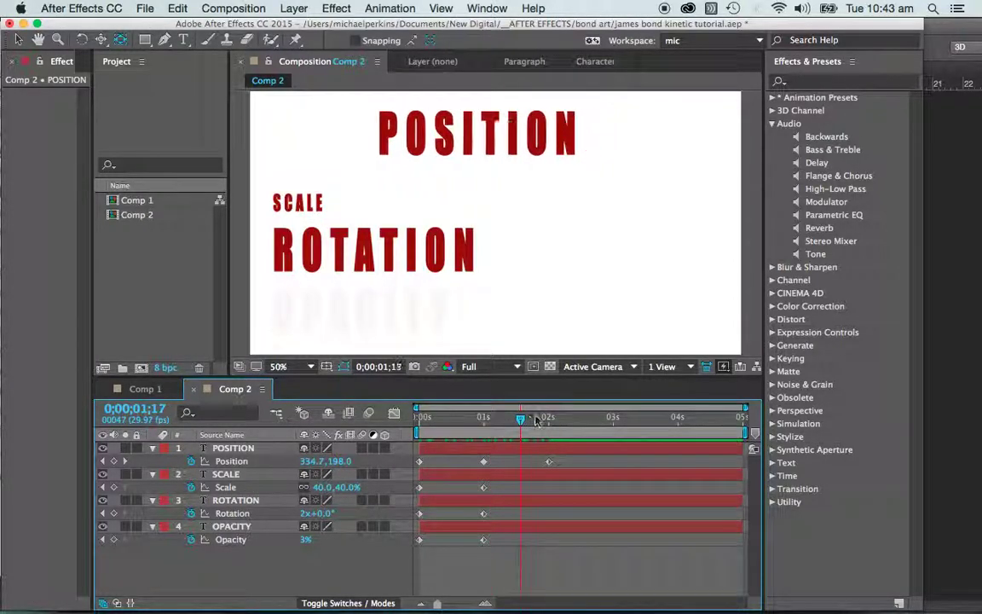
pyautogui.press('Home')
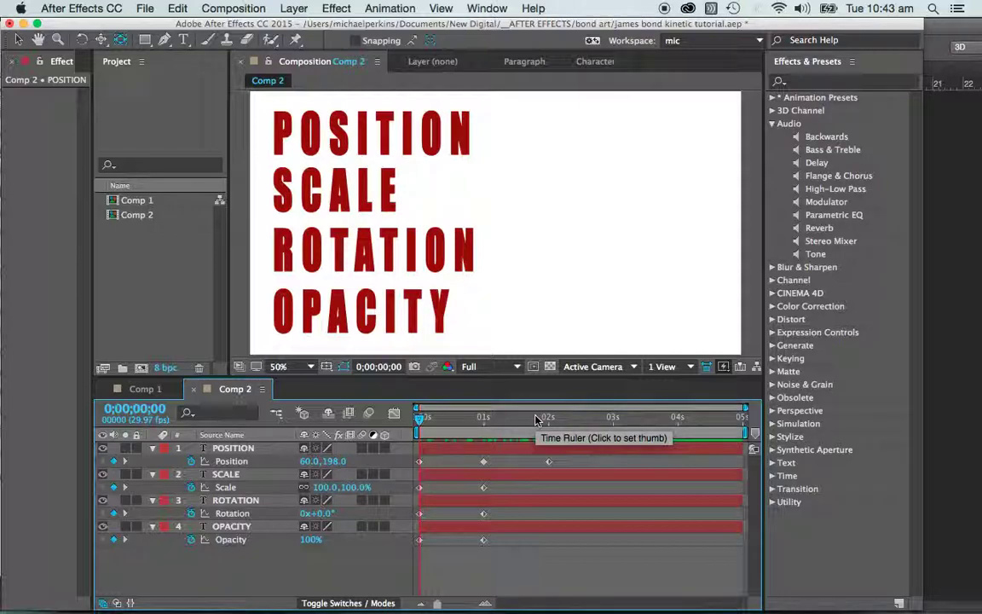
pyautogui.click(421, 489)
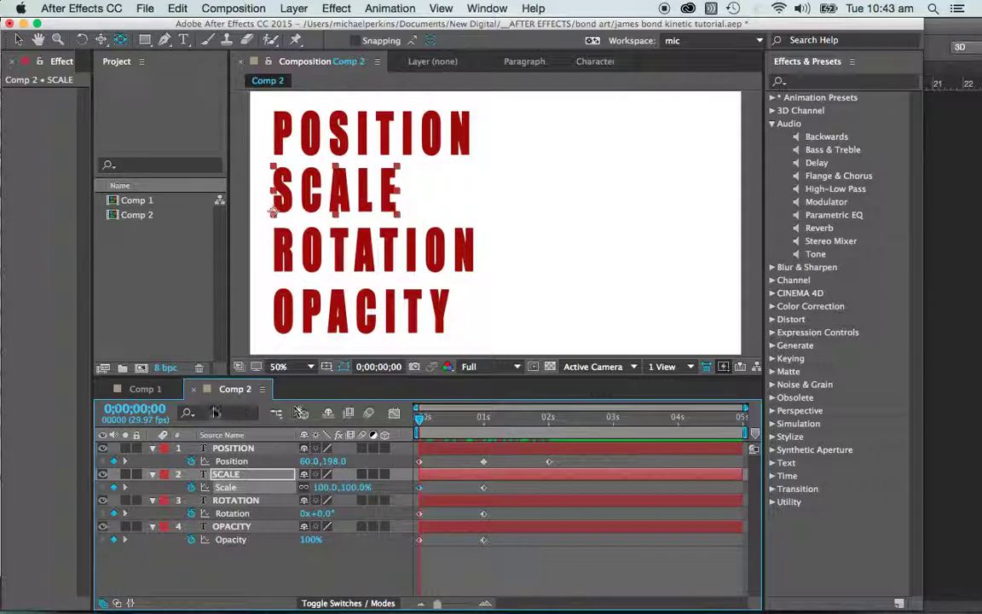
pyautogui.click(151, 410)
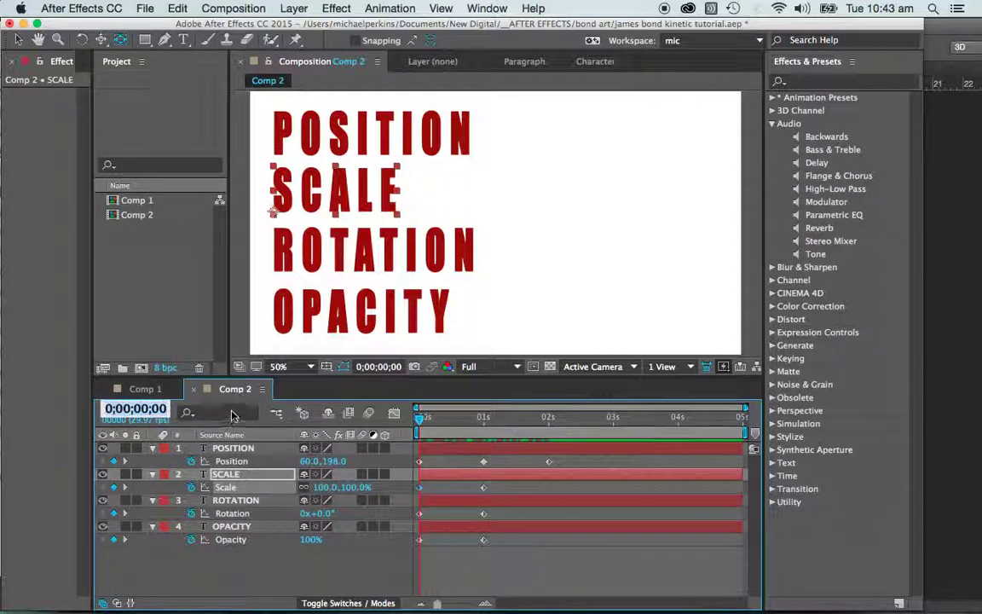
pyautogui.write('2;00')
pyautogui.press('Return')
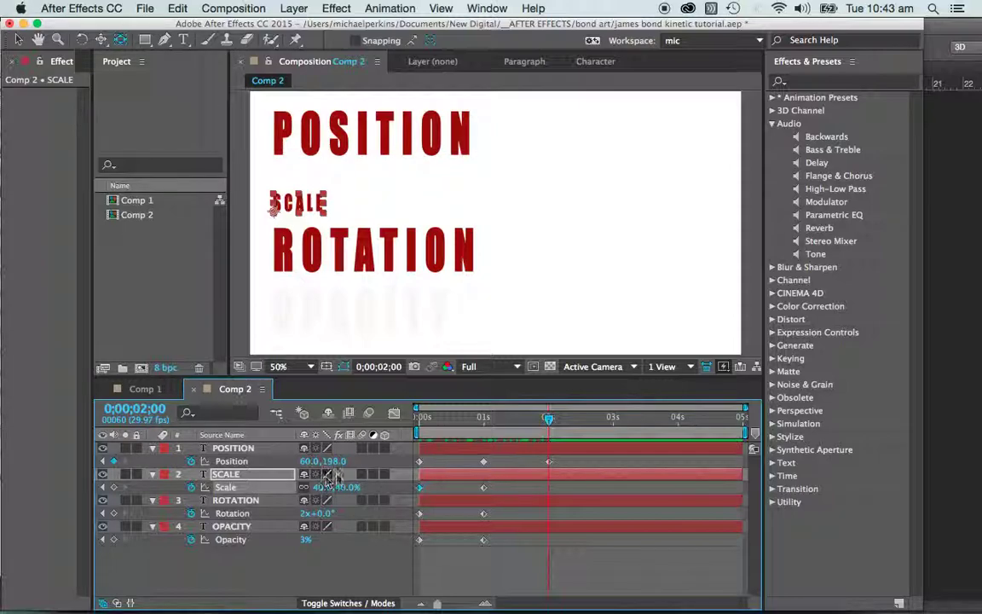
# Attempt a paste onto the Position property and dismiss the resulting paste error
pyautogui.click(403, 461)
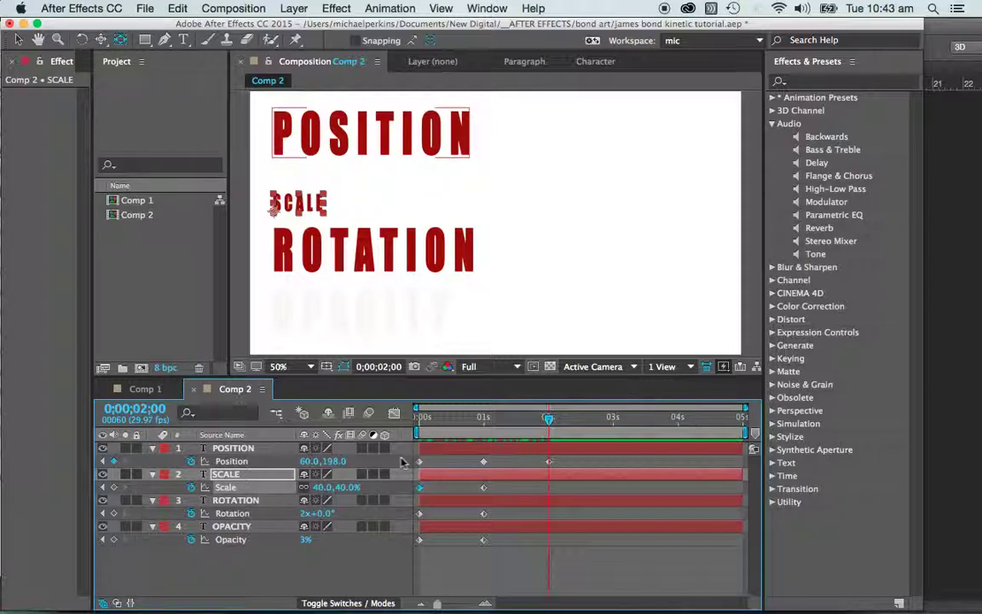
pyautogui.press('super+v')
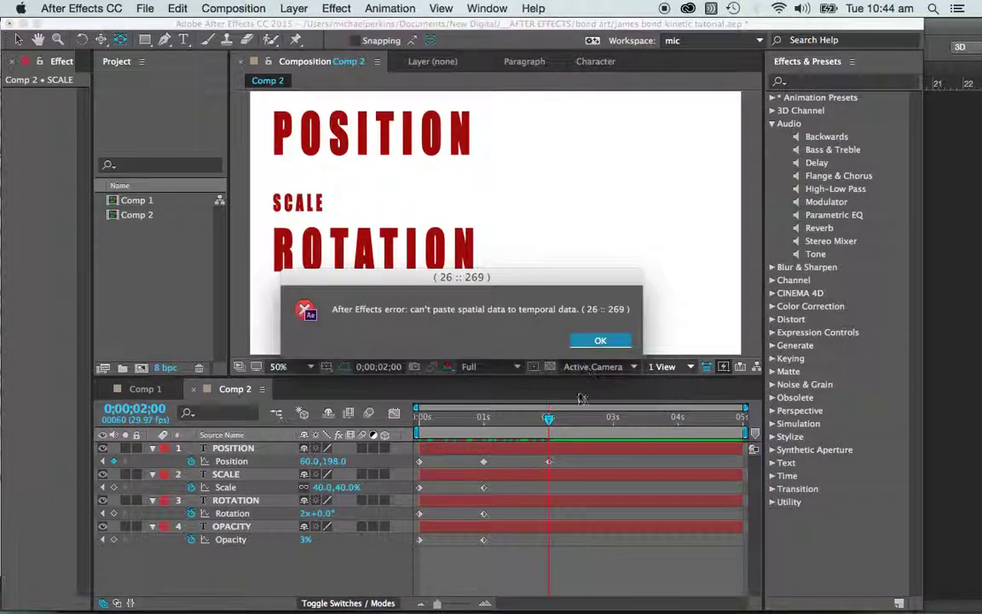
pyautogui.click(599, 340)
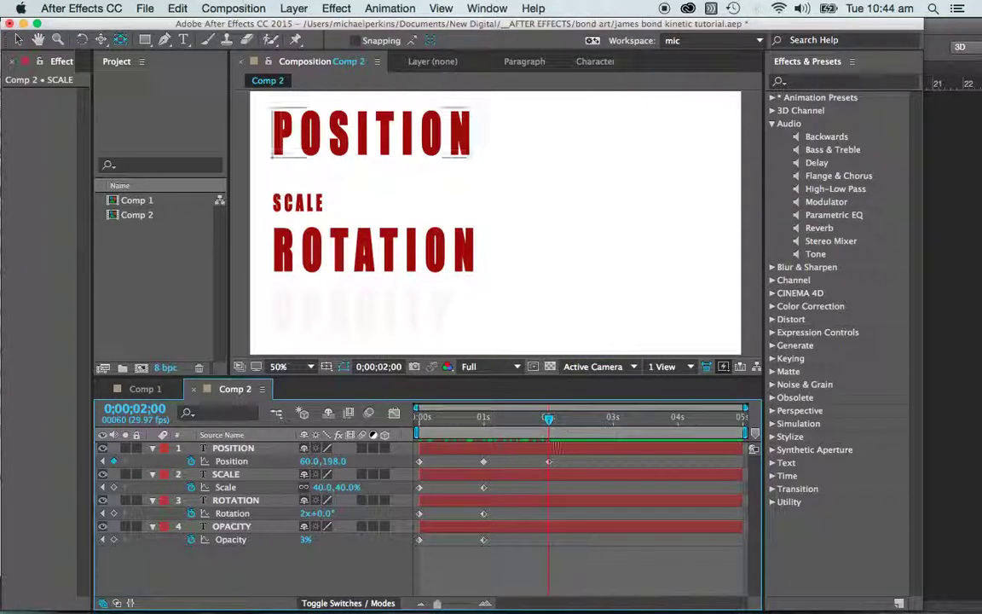
# Paste the starting 100% Scale keyframe at 2 seconds and play back the animation
pyautogui.click(305, 491)
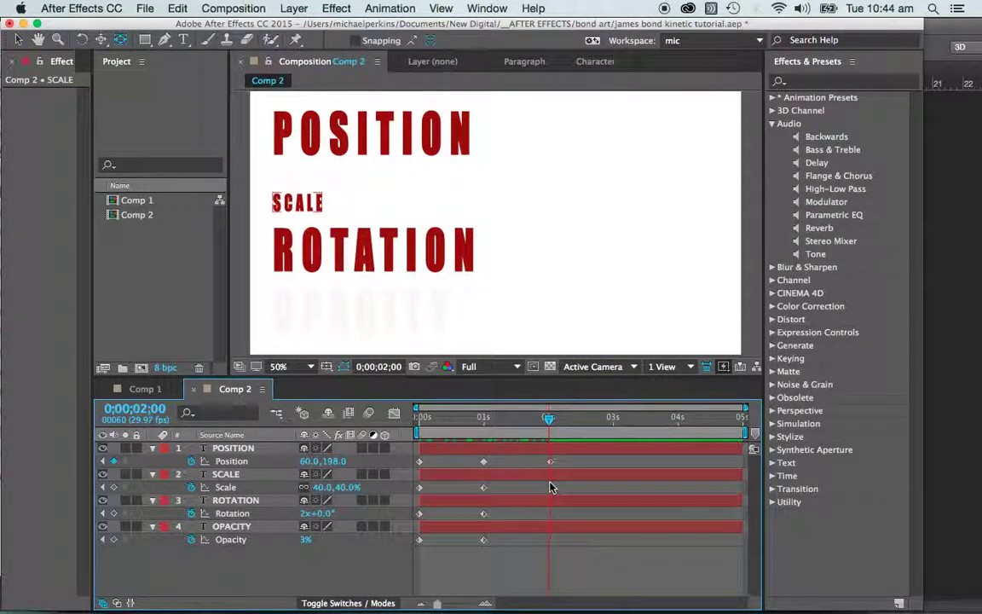
pyautogui.click(418, 487)
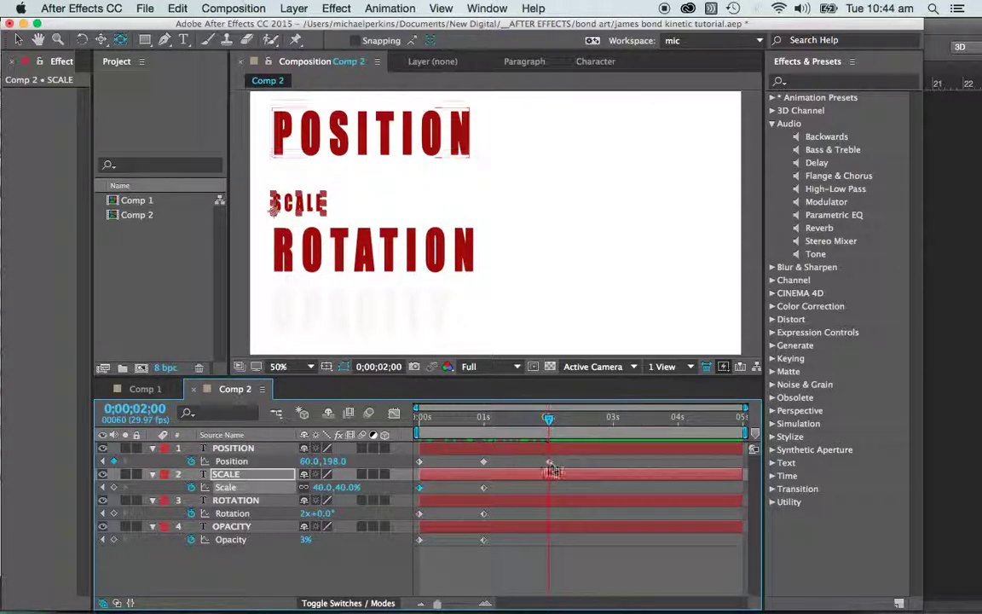
pyautogui.hotkey('ctrl', 'v')
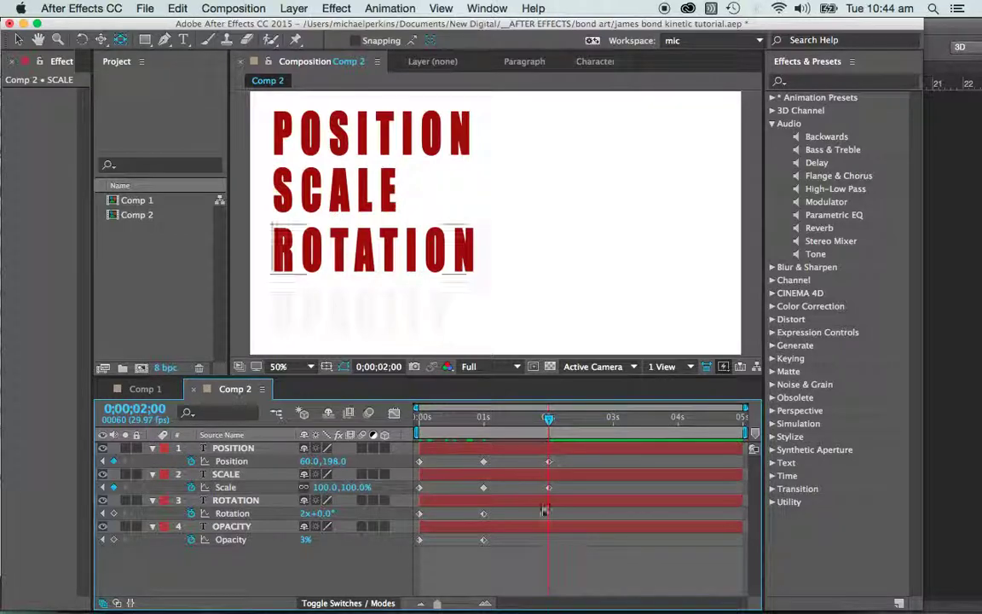
pyautogui.moveTo(477, 418); pyautogui.dragTo(445, 427)
pyautogui.press('space')
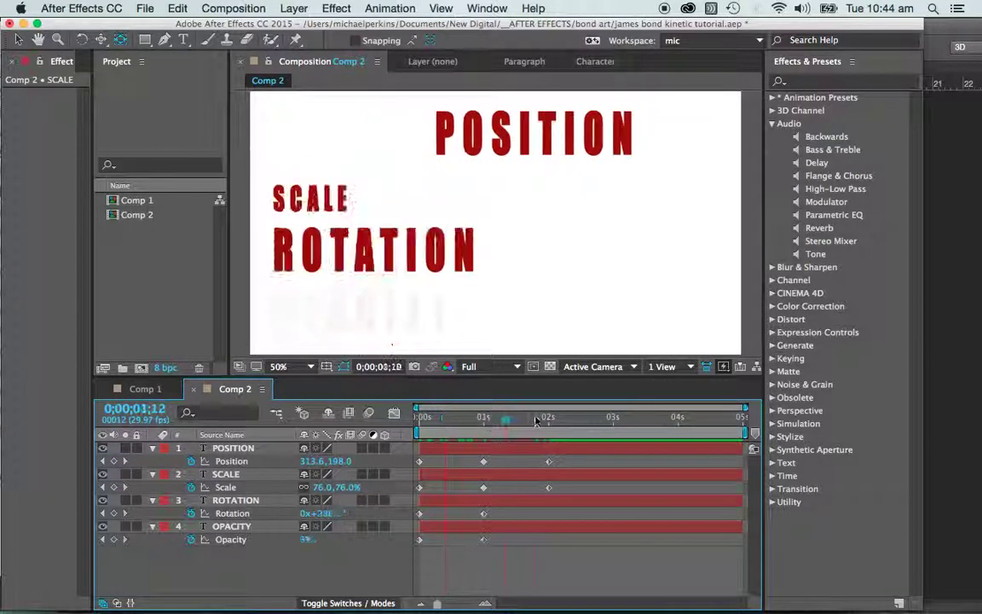
# Return to the timeline start and select the ROTATION layer with its first Rotation keyframe
pyautogui.click(241, 515)
pyautogui.click(550, 436)
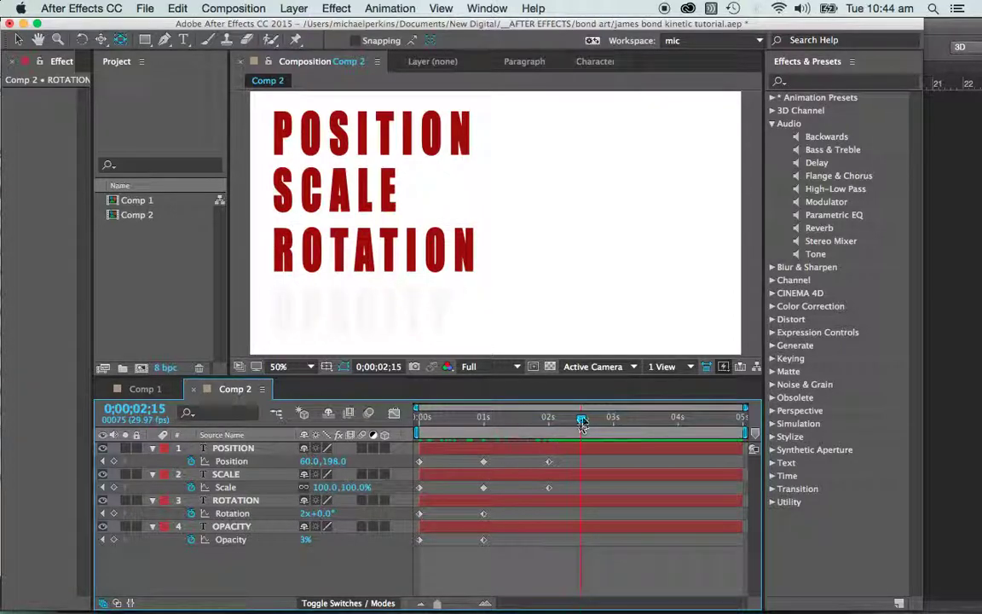
pyautogui.moveTo(582, 424); pyautogui.dragTo(418, 420)
pyautogui.click(419, 514)
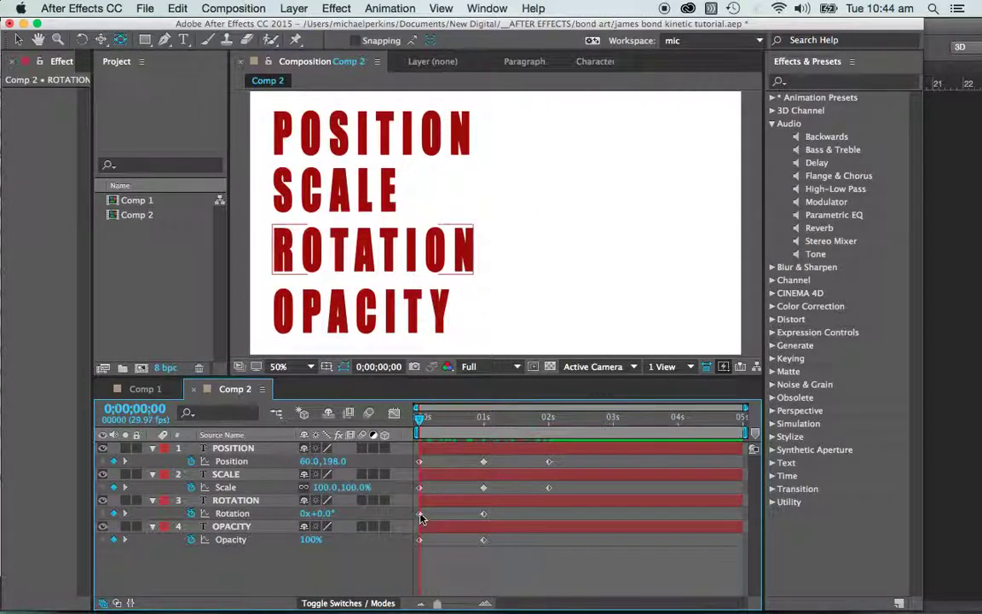
pyautogui.click(450, 498)
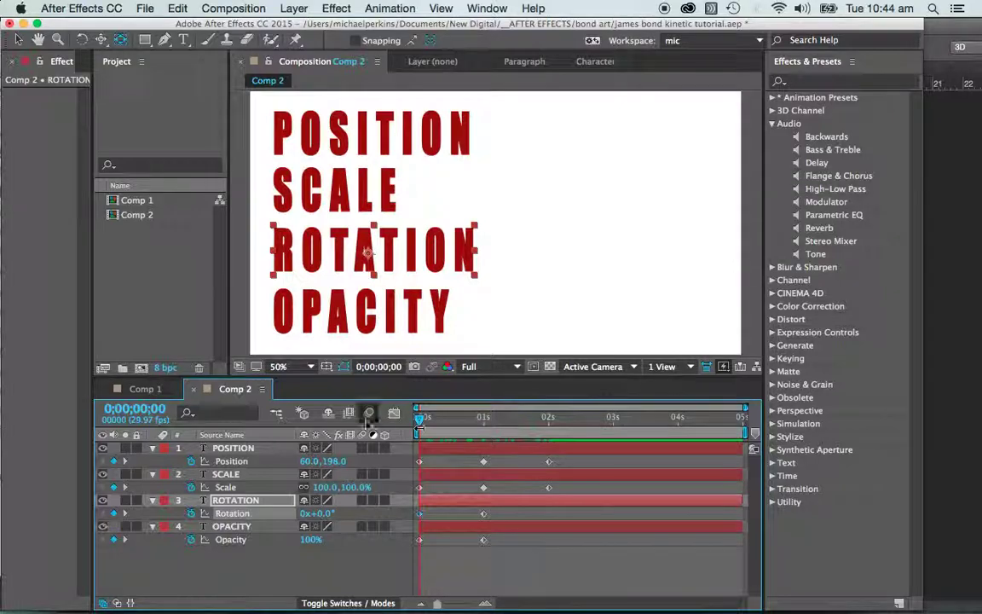
# Jump to 2 seconds, dismiss the paste error, and add a Rotation keyframe there
pyautogui.press('k')
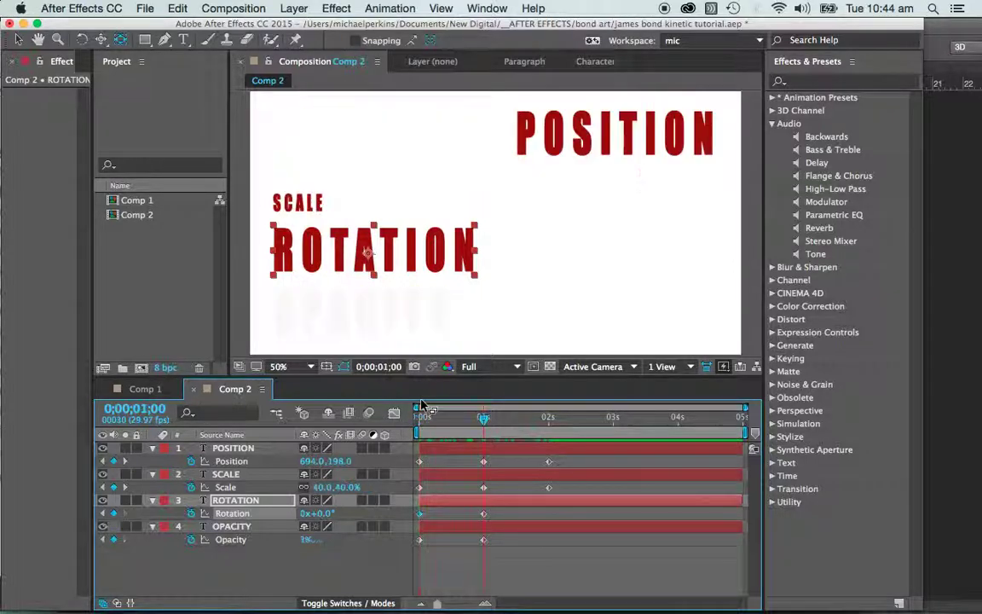
pyautogui.press('k')
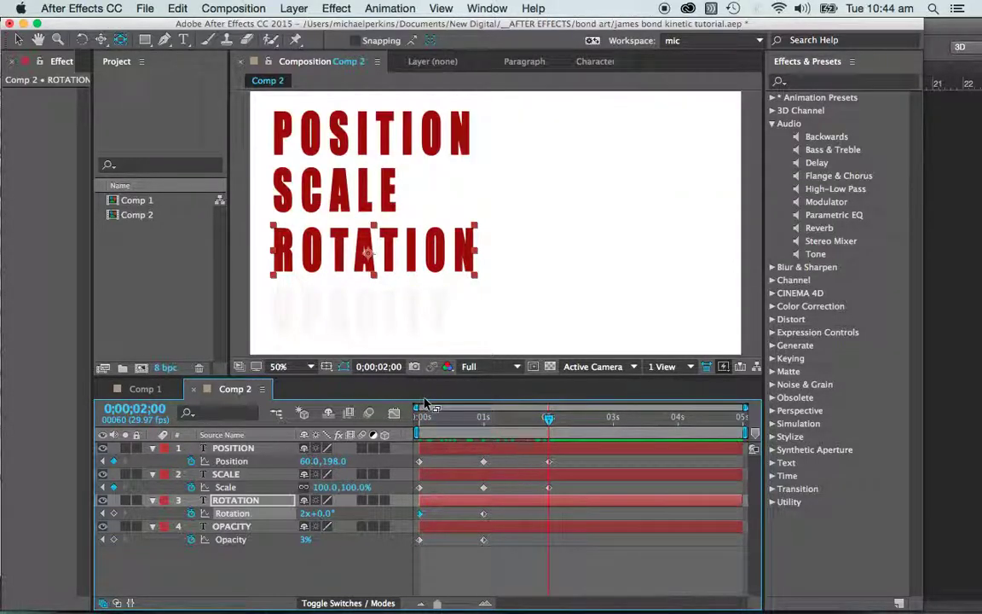
pyautogui.press('super+v')
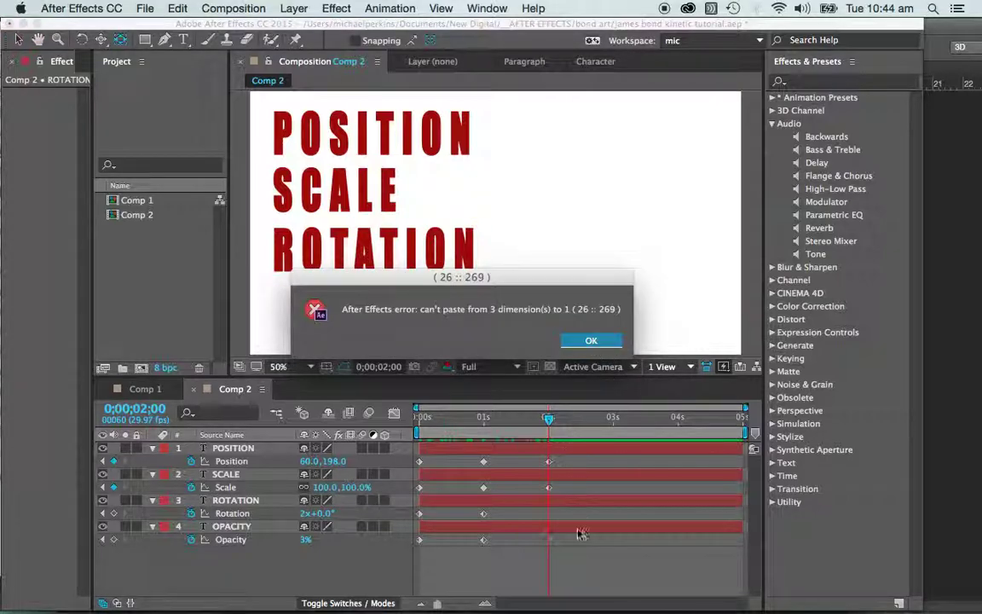
pyautogui.press('Return')
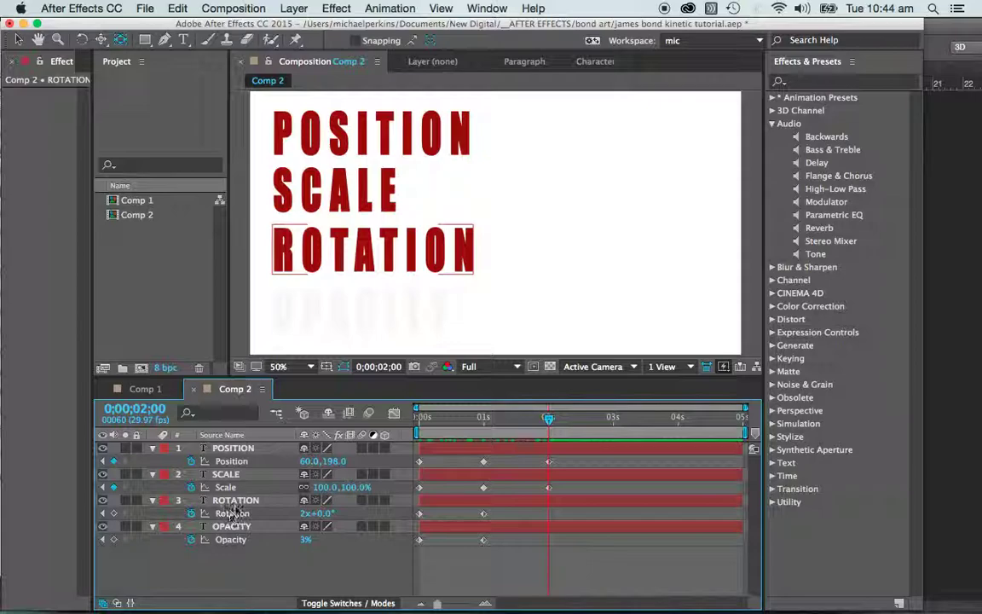
pyautogui.click(264, 501)
pyautogui.press('Return')
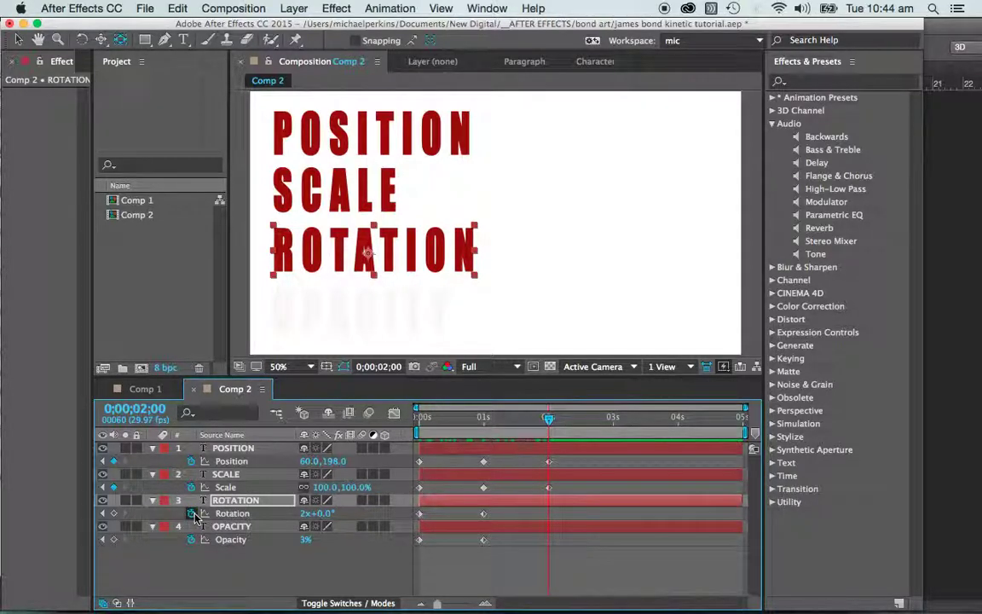
pyautogui.click(114, 514)
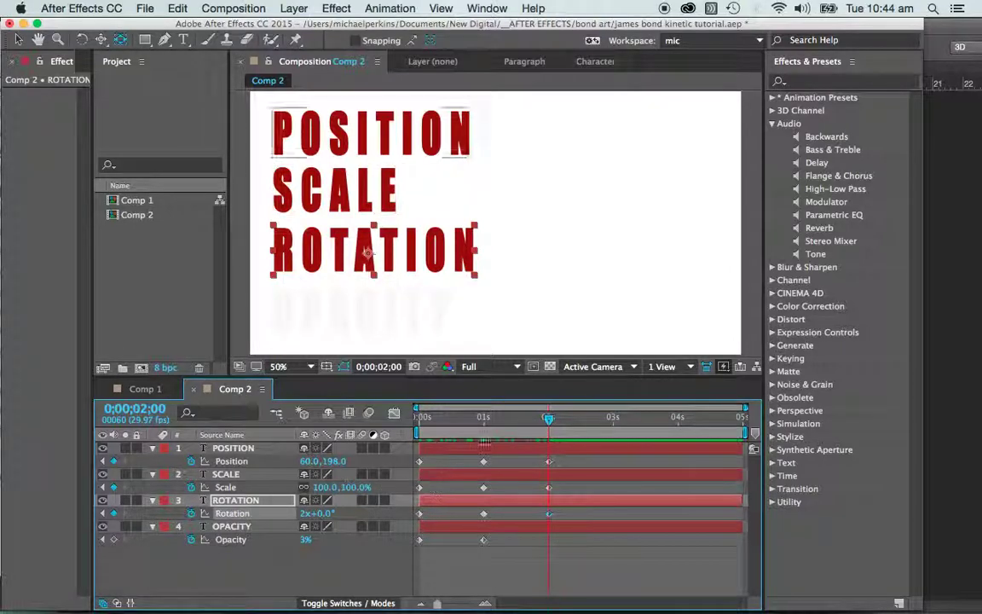
pyautogui.moveTo(547, 418); pyautogui.dragTo(418, 418)
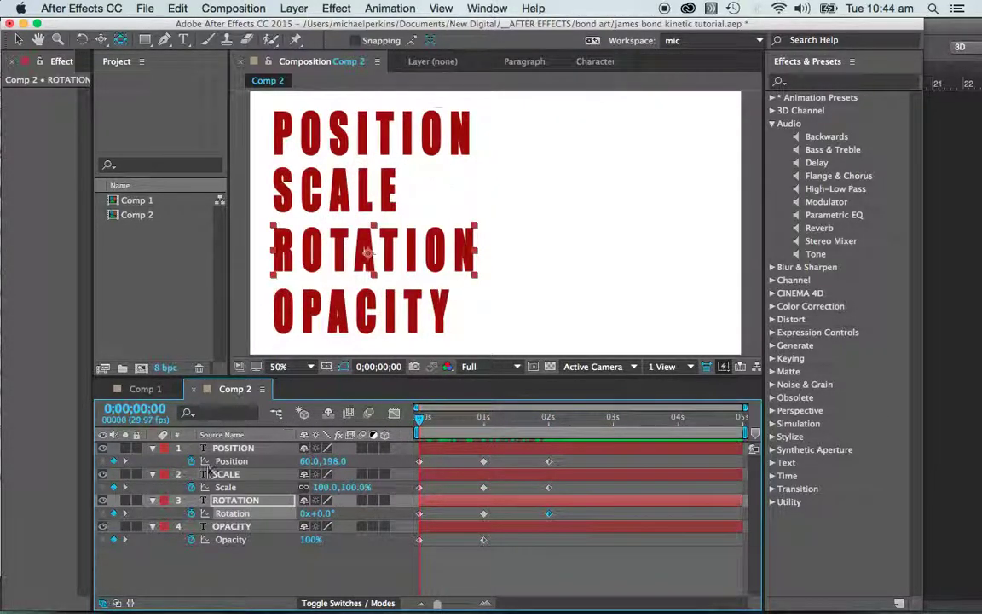
# Raise the OPACITY layer's Opacity from 3% to 100% at 2;00 and check the ending
pyautogui.click(419, 540)
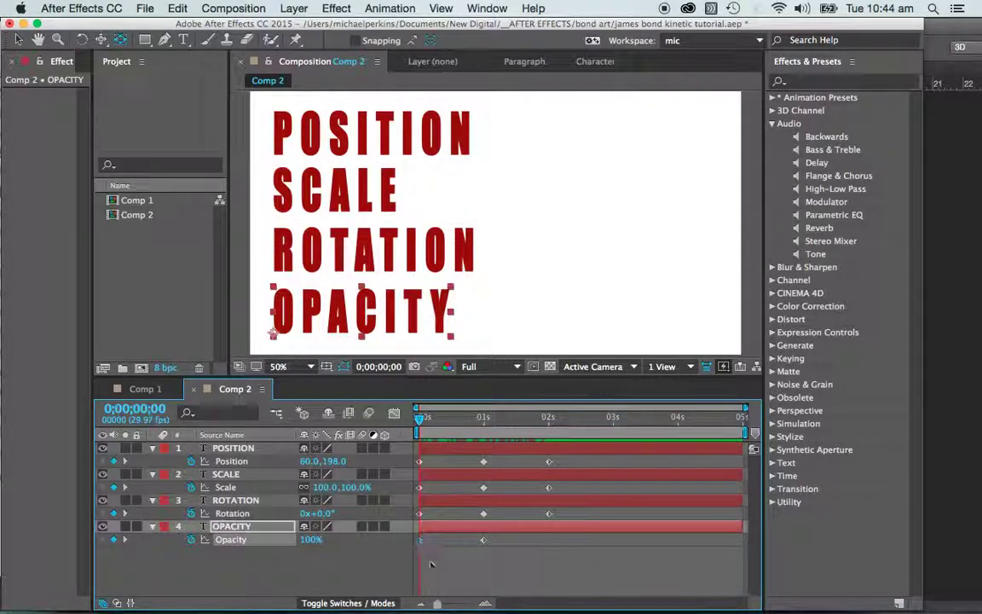
pyautogui.moveTo(422, 430); pyautogui.dragTo(548, 418)
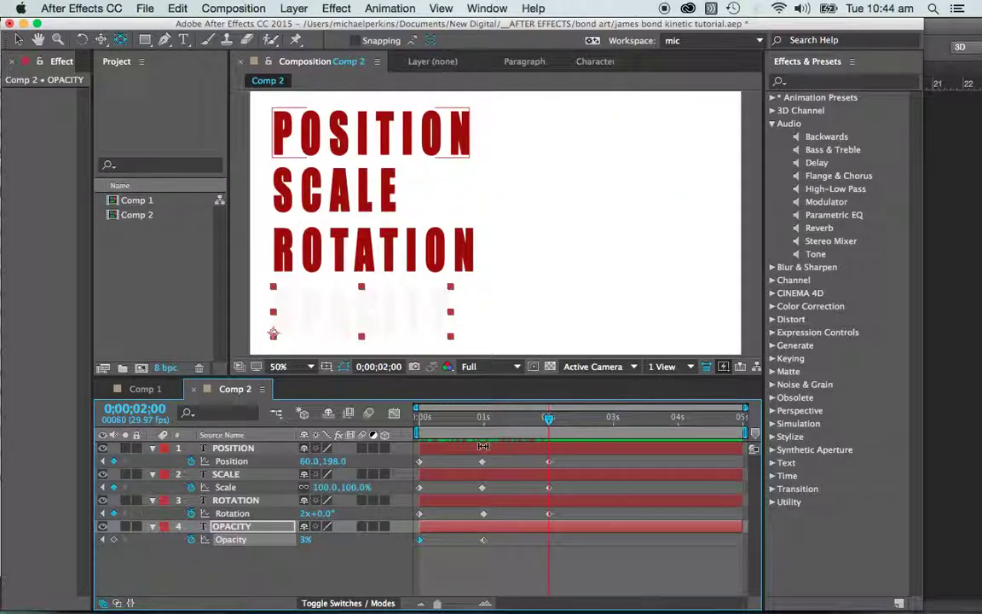
pyautogui.moveTo(305, 540); pyautogui.dragTo(341, 540)
pyautogui.click(550, 314)
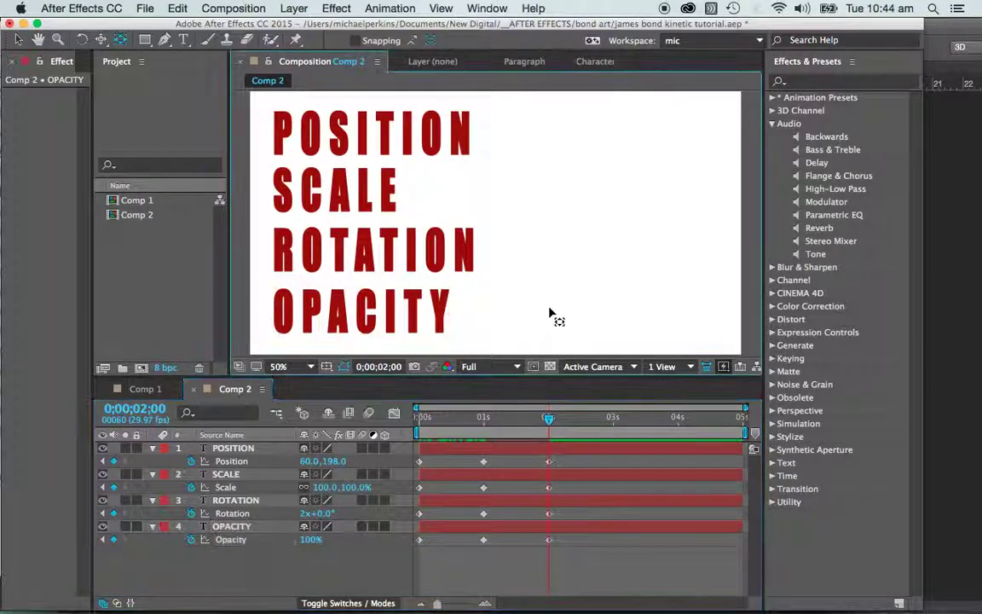
pyautogui.moveTo(551, 430)
pyautogui.mouseDown()
pyautogui.moveTo(562, 417)
pyautogui.moveTo(529, 417)
pyautogui.moveTo(597, 417)
pyautogui.moveTo(548, 418)
pyautogui.mouseUp()
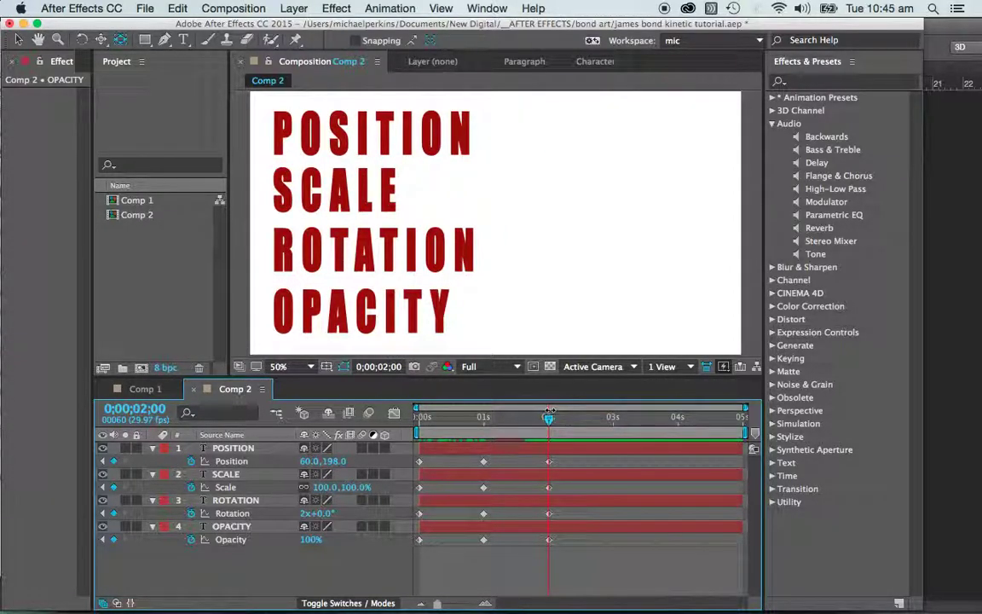
# End the work area at 2 seconds and preview the animation from 0;00
pyautogui.click(586, 514)
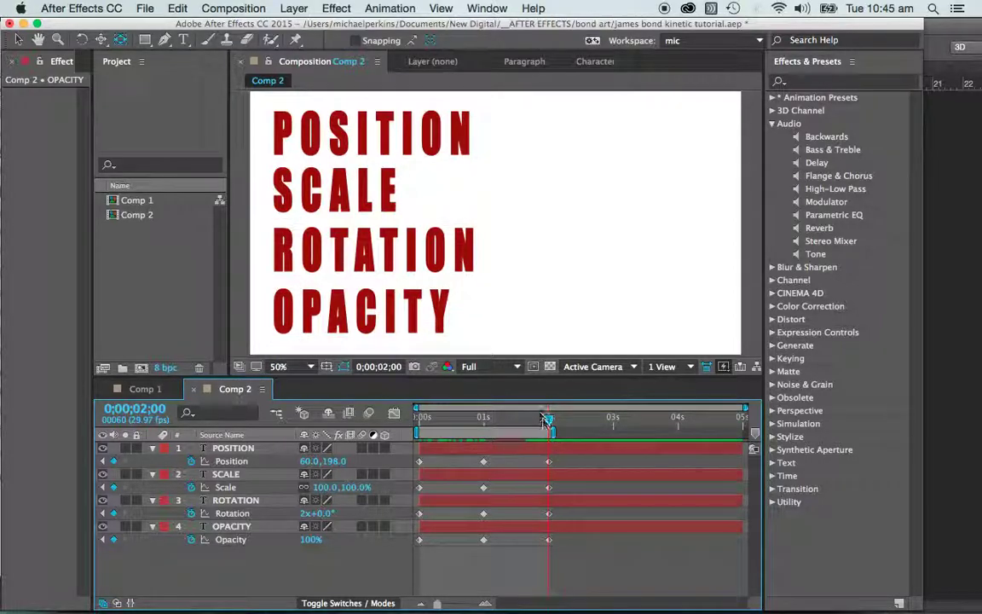
pyautogui.moveTo(550, 423); pyautogui.dragTo(407, 396)
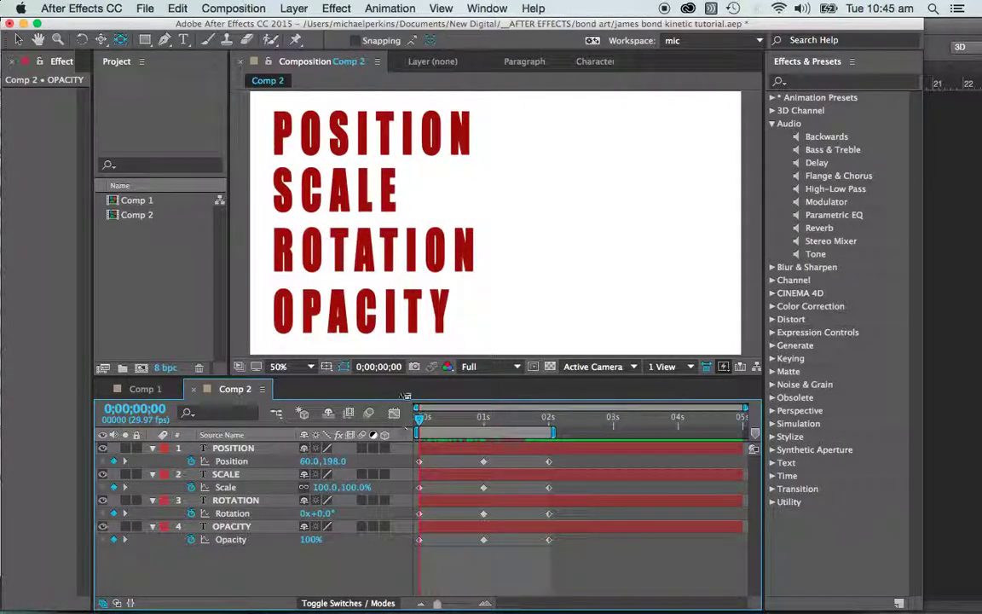
pyautogui.press('space')
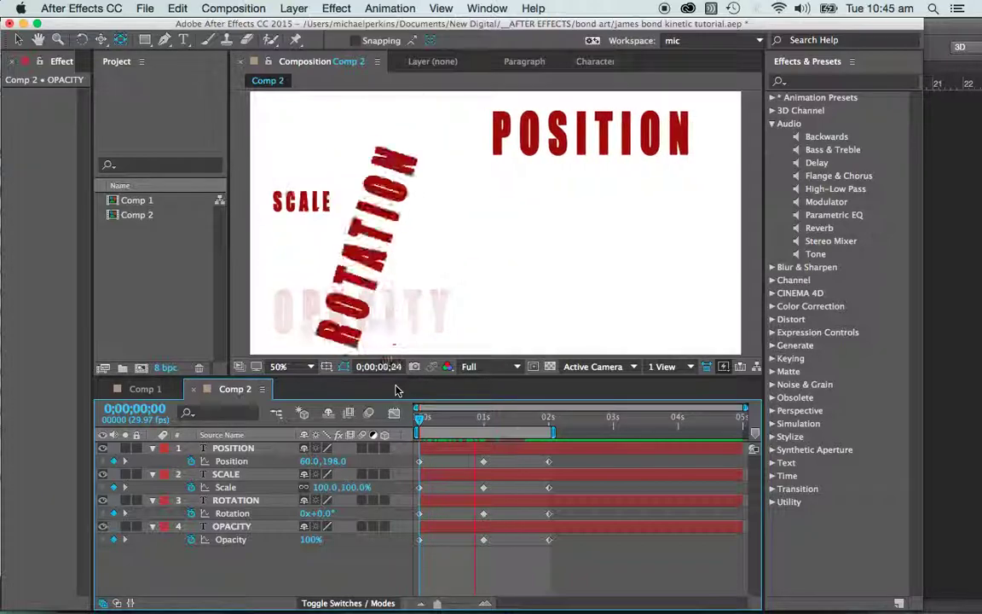